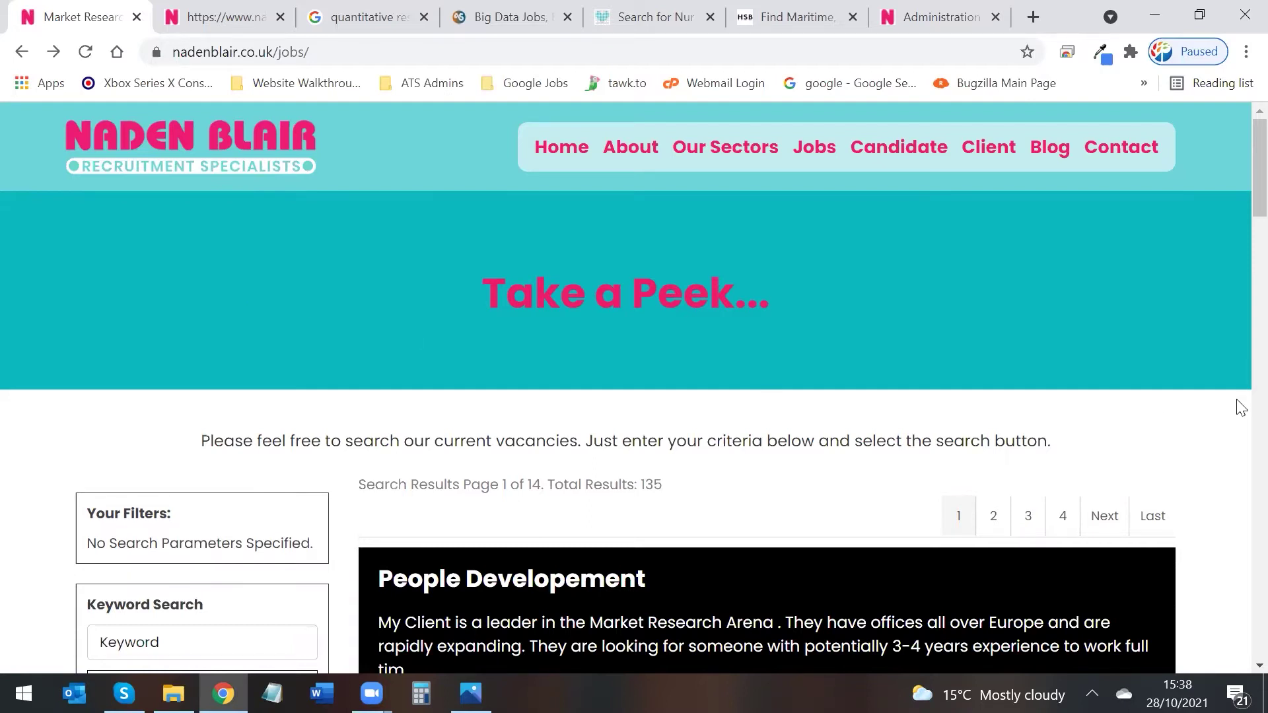
Step: Look through the current vacancies listed on the Naden Blair jobs page, checking each listing's title, summary, salary, sector and location
{"action": "scroll", "coordinate": [1231, 400], "scroll_direction": "down", "scroll_amount": 4}
{"action": "scroll", "coordinate": [1232, 401], "scroll_direction": "down", "scroll_amount": 2}
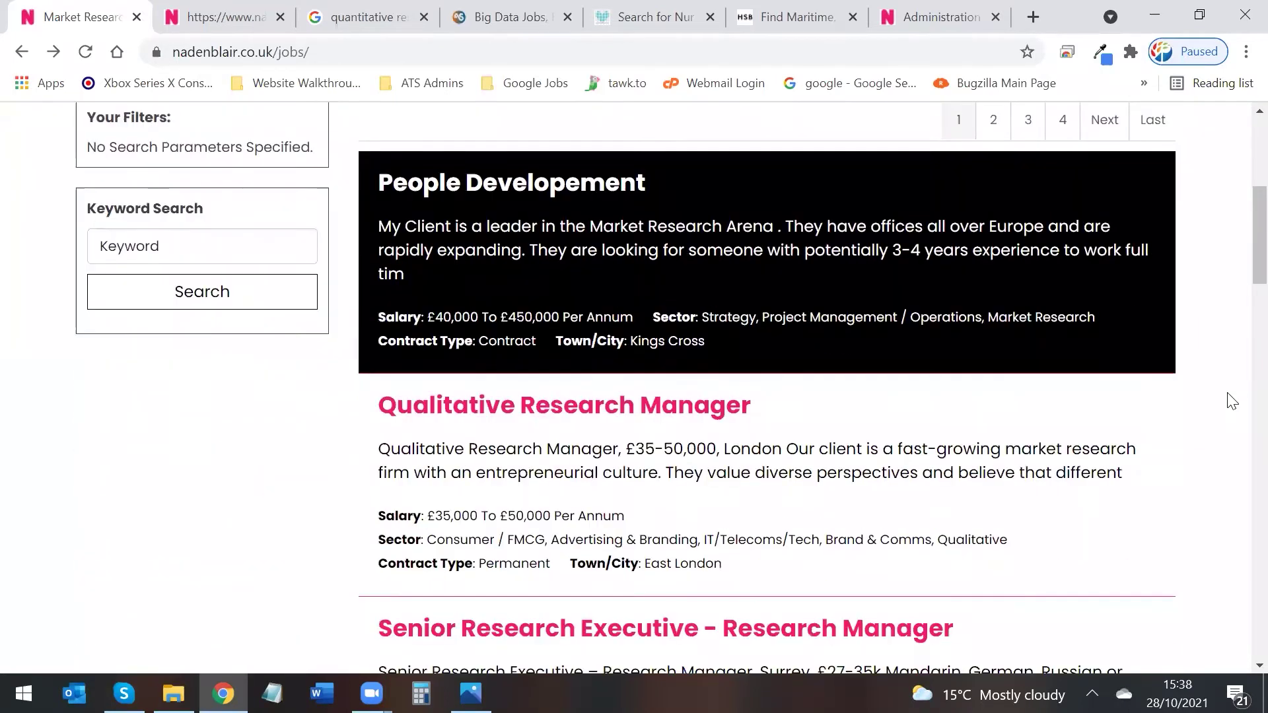
{"action": "scroll", "coordinate": [1232, 401], "scroll_direction": "up", "scroll_amount": 2}
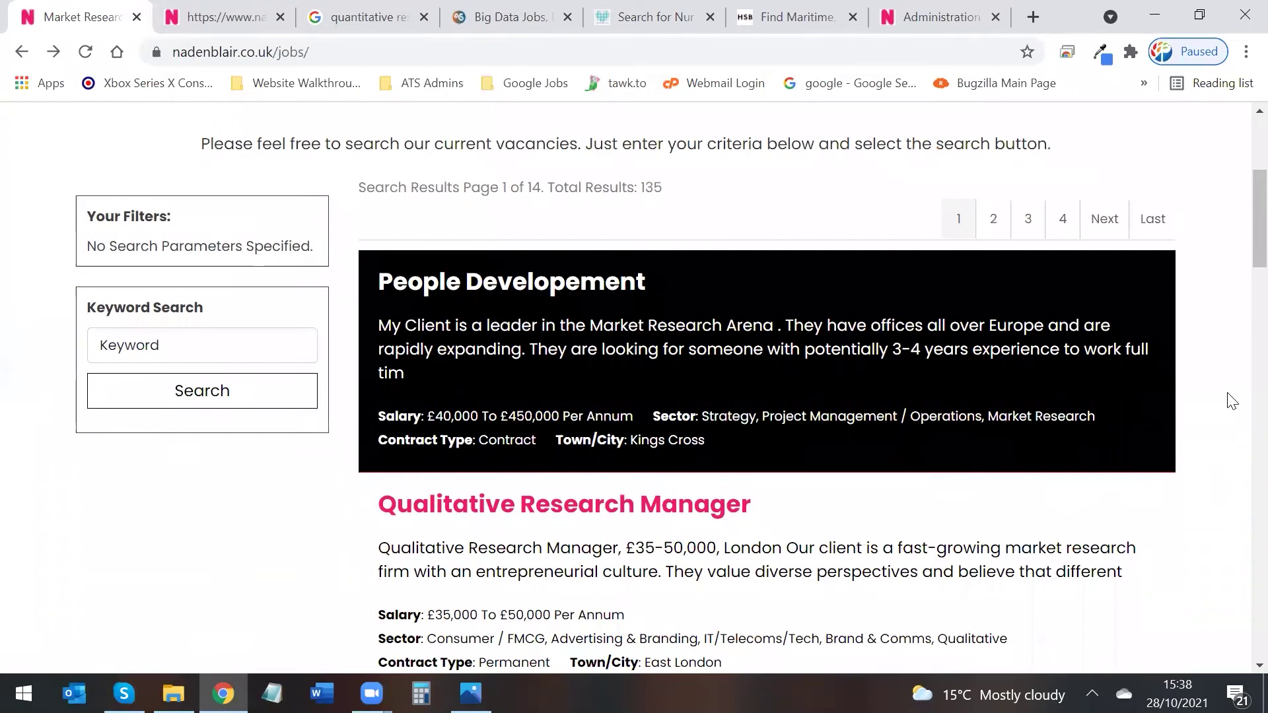
{"action": "scroll", "coordinate": [1231, 401], "scroll_direction": "up", "scroll_amount": 3}
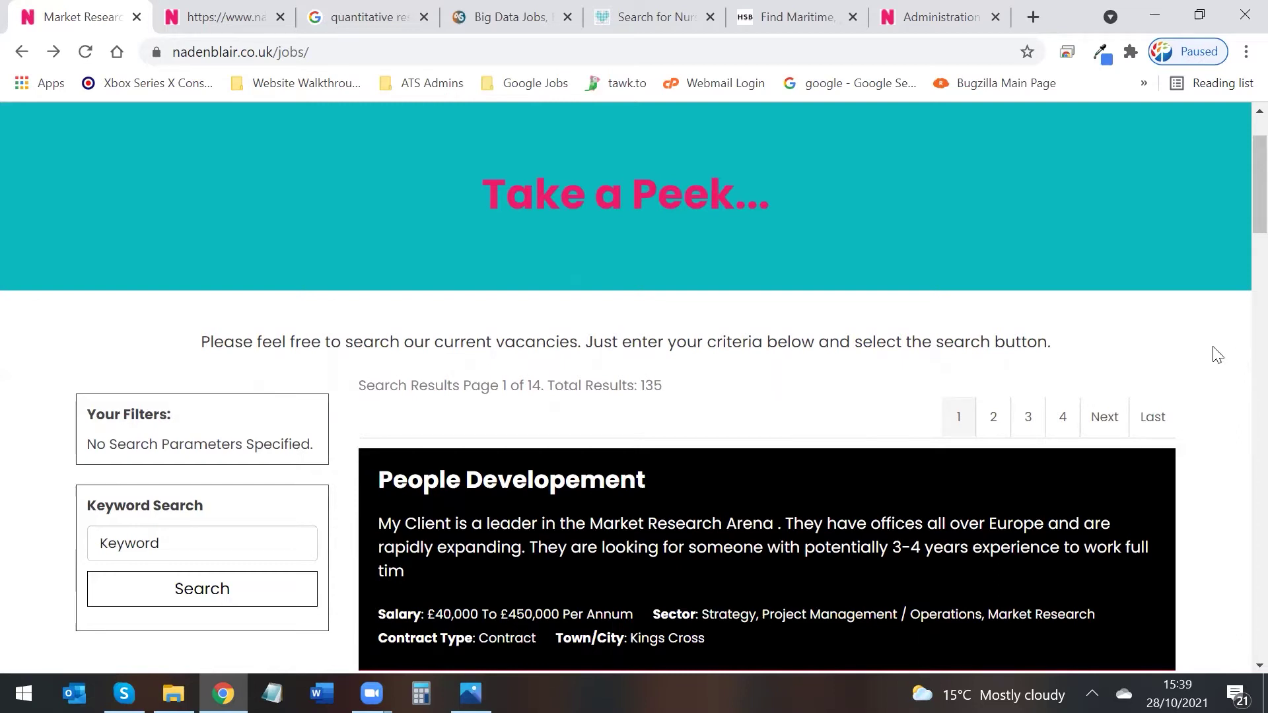
{"action": "scroll", "coordinate": [1217, 355], "scroll_direction": "down", "scroll_amount": 3}
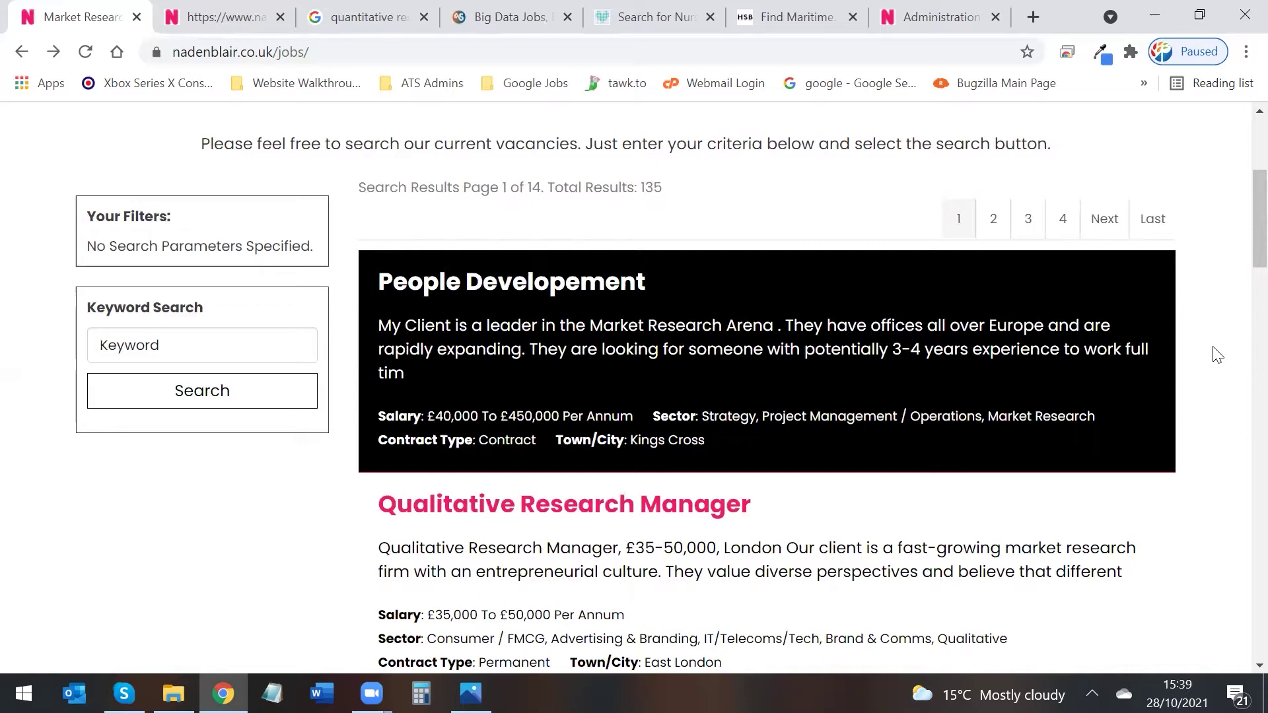
{"action": "scroll", "coordinate": [1217, 355], "scroll_direction": "down", "scroll_amount": 3}
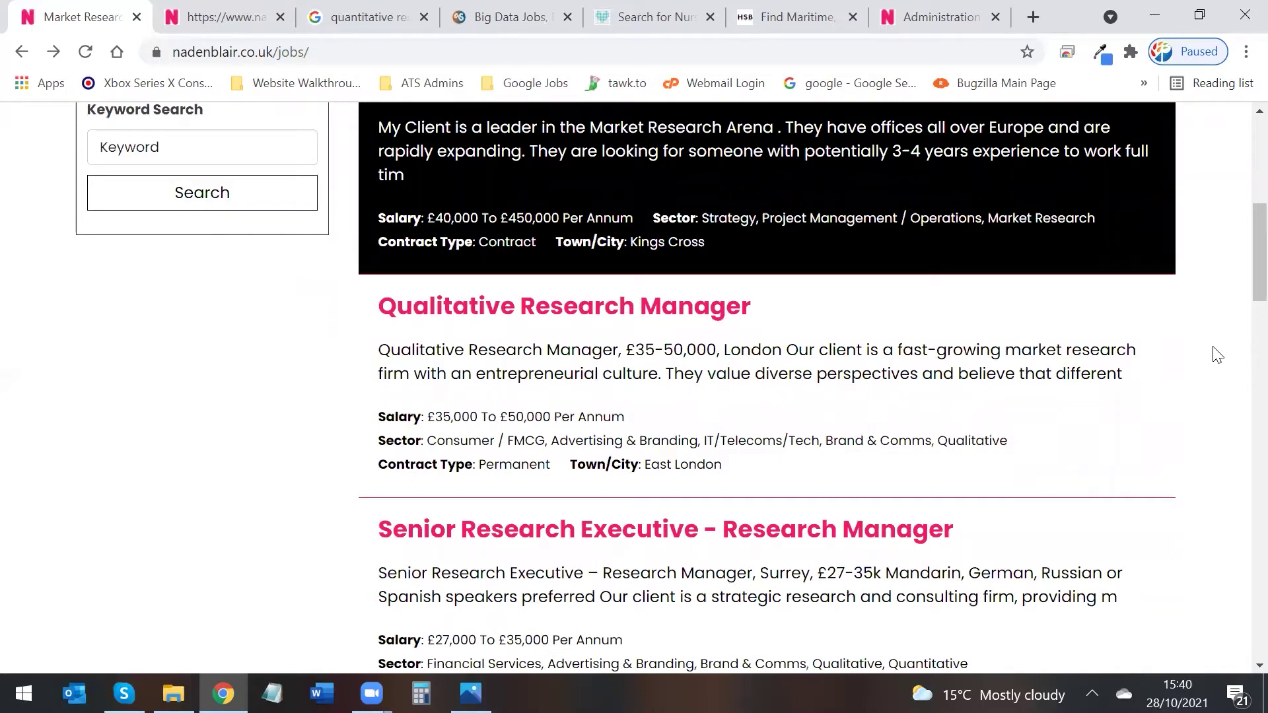
{"action": "scroll", "coordinate": [1188, 310], "scroll_direction": "down", "scroll_amount": 5}
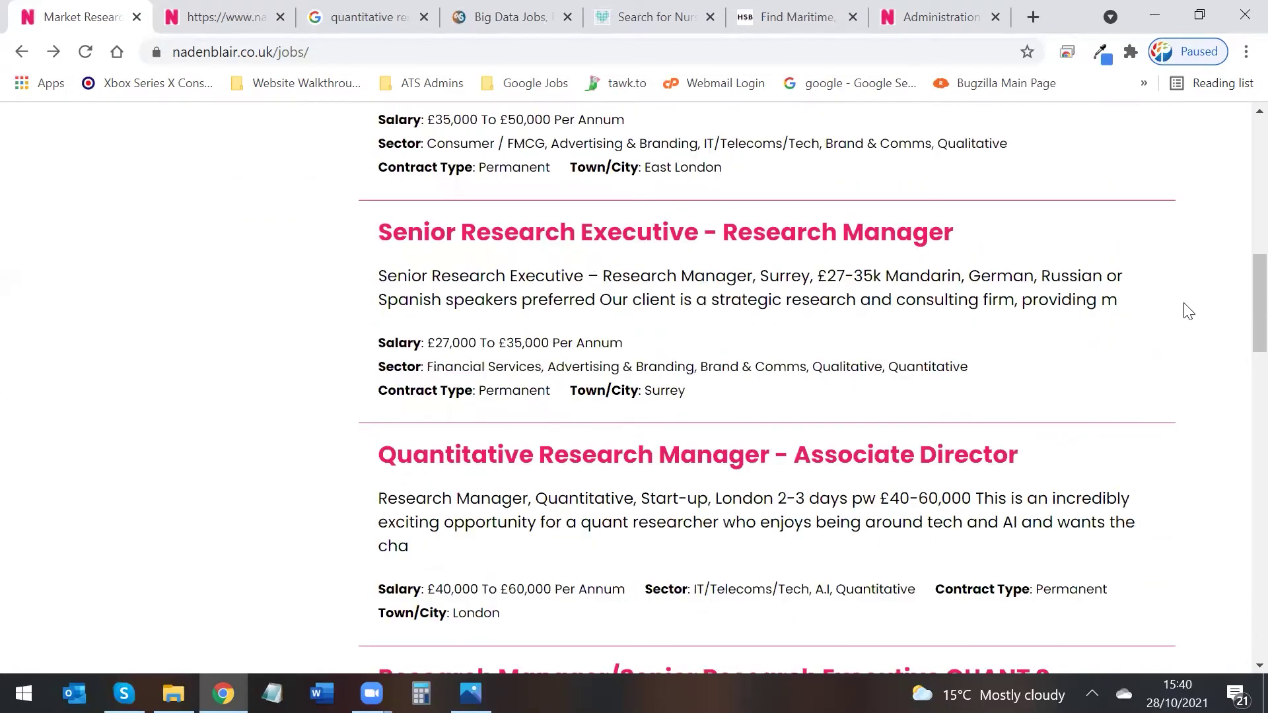
{"action": "scroll", "coordinate": [1188, 310], "scroll_direction": "down", "scroll_amount": 4}
{"action": "scroll", "coordinate": [1192, 315], "scroll_direction": "down", "scroll_amount": 4}
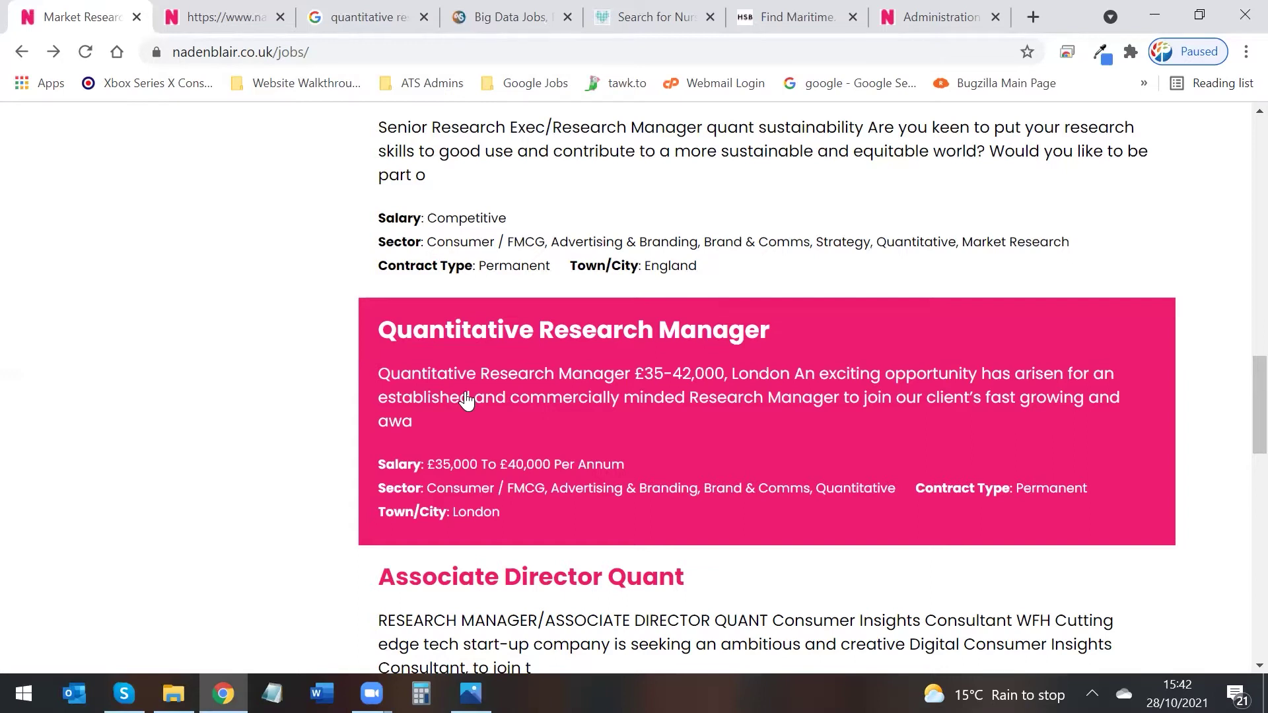
Step: Open the Quantitative Research Manager vacancy in London and examine its page title and the job title and number in its URL
{"action": "left_click", "coordinate": [436, 332]}
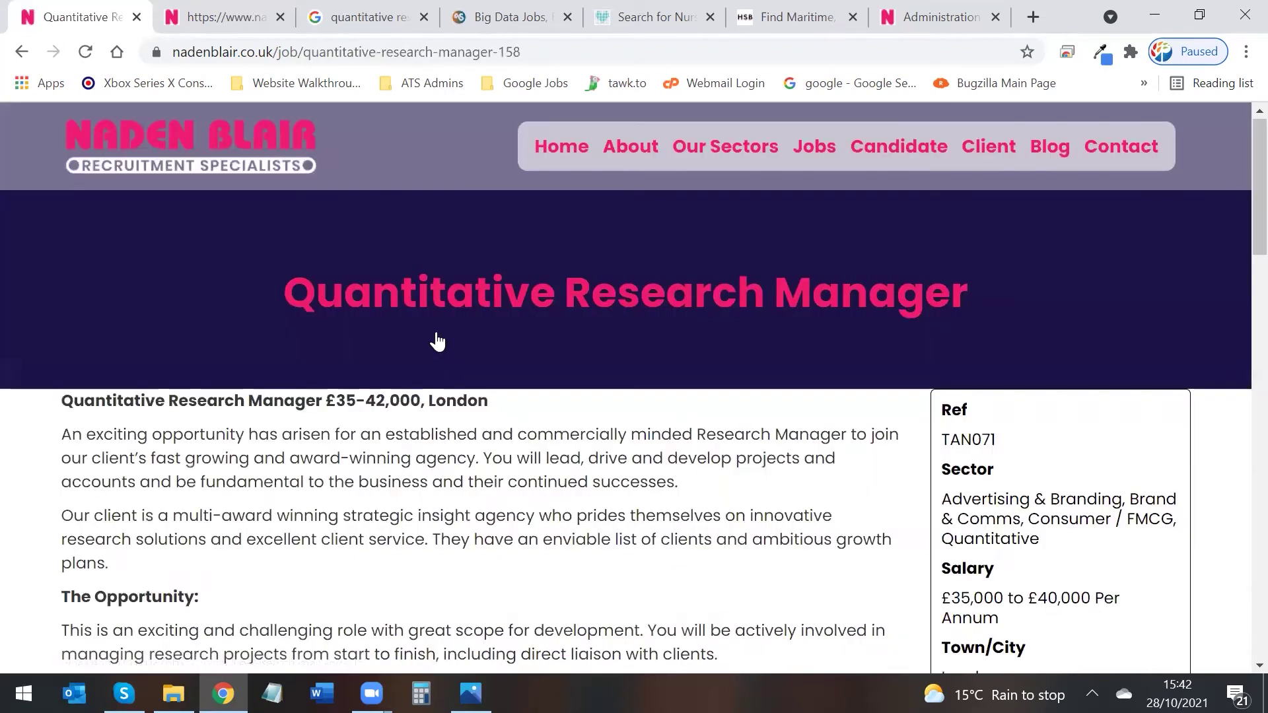
{"action": "left_click_drag", "start_coordinate": [287, 291], "coordinate": [1007, 293]}
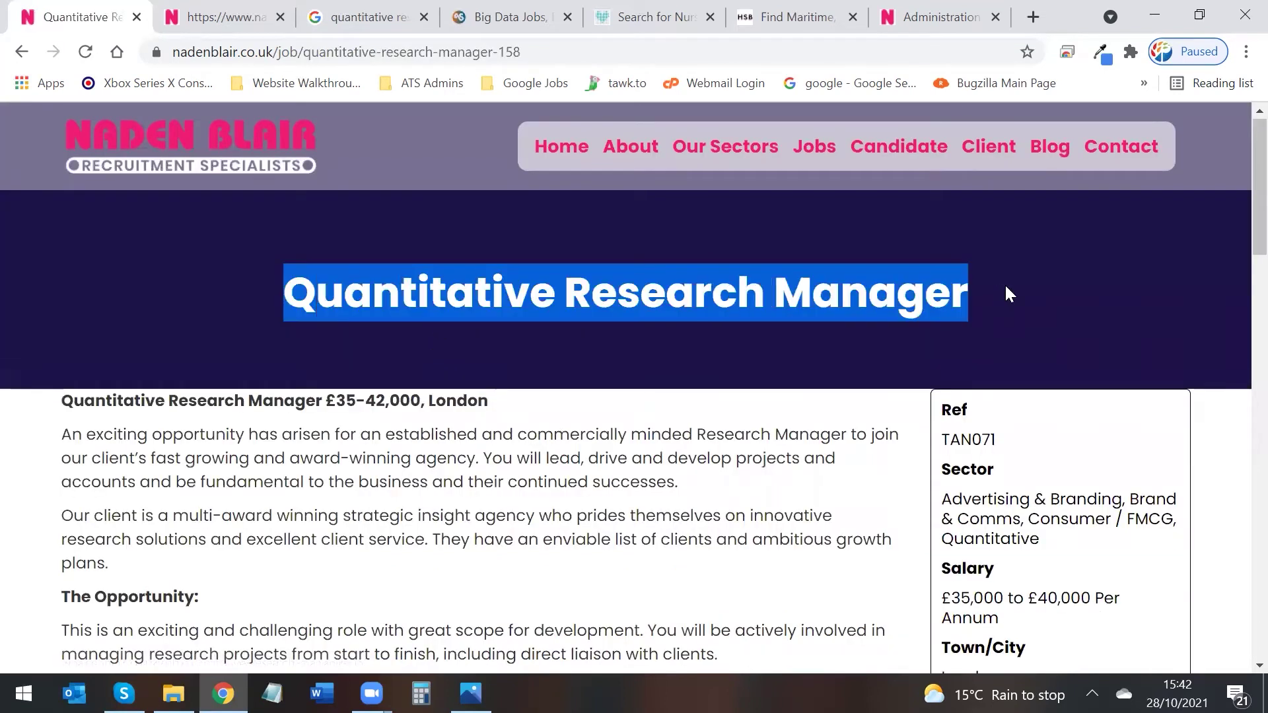
{"action": "left_click", "coordinate": [1008, 287]}
{"action": "left_click_drag", "start_coordinate": [305, 51], "coordinate": [606, 52]}
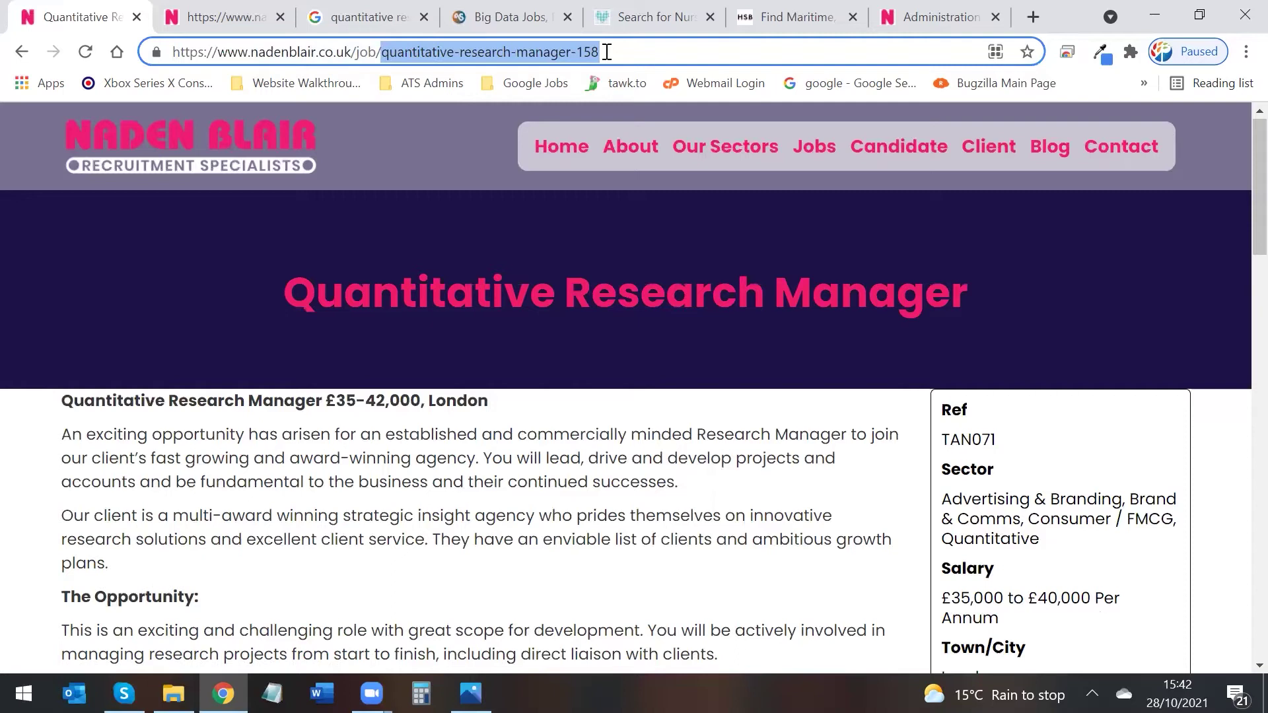
{"action": "left_click", "coordinate": [606, 51]}
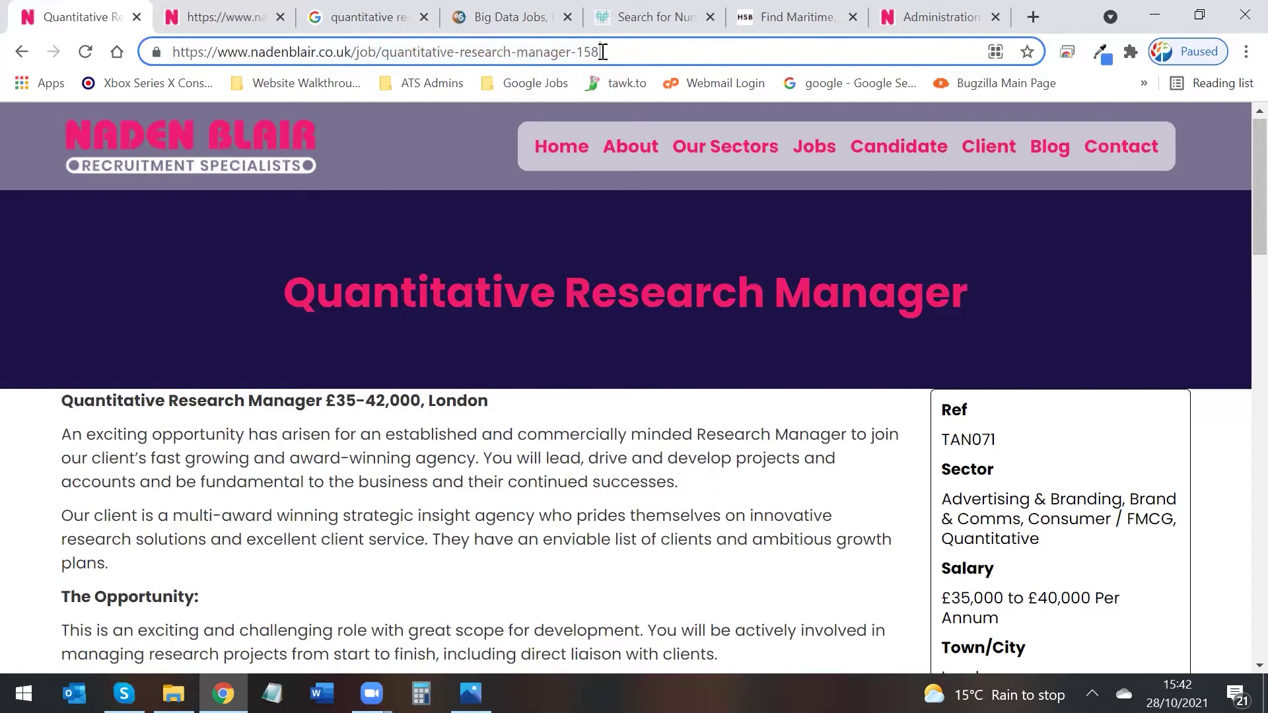
{"action": "double_click", "coordinate": [586, 51]}
{"action": "left_click", "coordinate": [673, 334]}
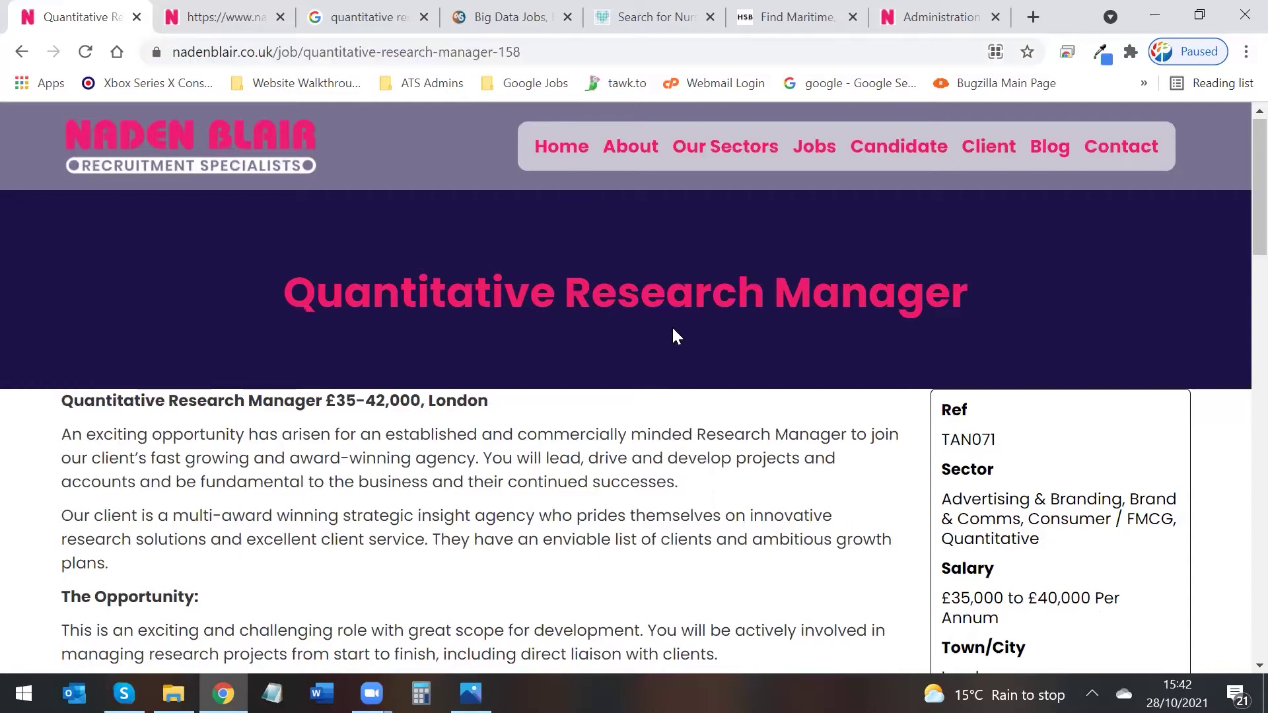
Step: Review the vacancy's description, highlight its details from Ref to Closing Date, and check the apply and sharing options
{"action": "scroll", "coordinate": [495, 264], "scroll_direction": "down", "scroll_amount": 3}
{"action": "scroll", "coordinate": [558, 340], "scroll_direction": "down", "scroll_amount": 3}
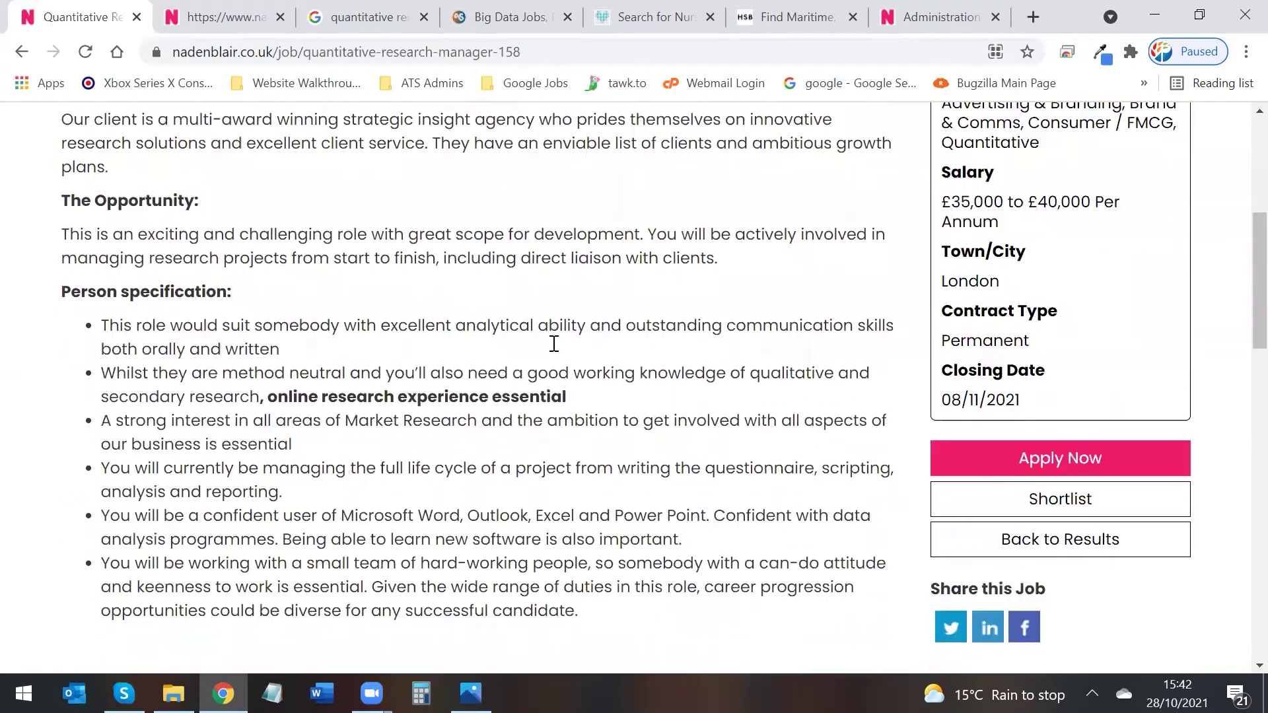
{"action": "scroll", "coordinate": [509, 290], "scroll_direction": "up", "scroll_amount": 2}
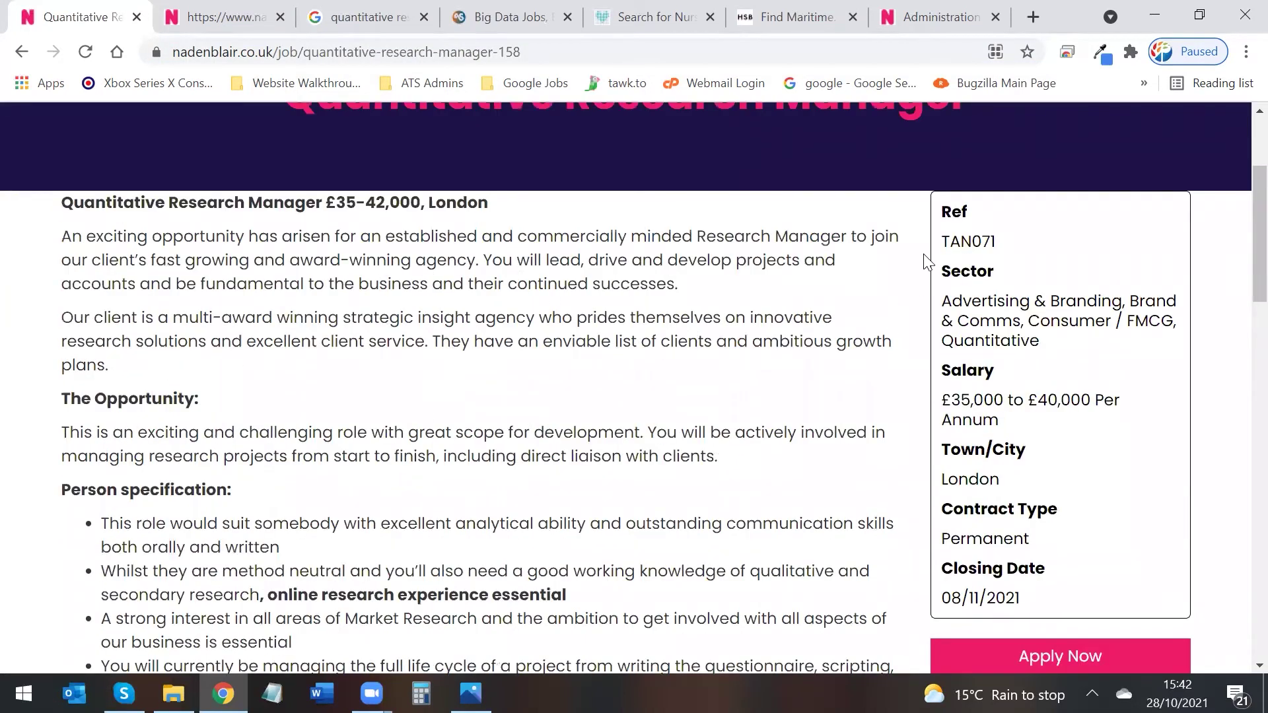
{"action": "left_click_drag", "start_coordinate": [944, 213], "coordinate": [1047, 597]}
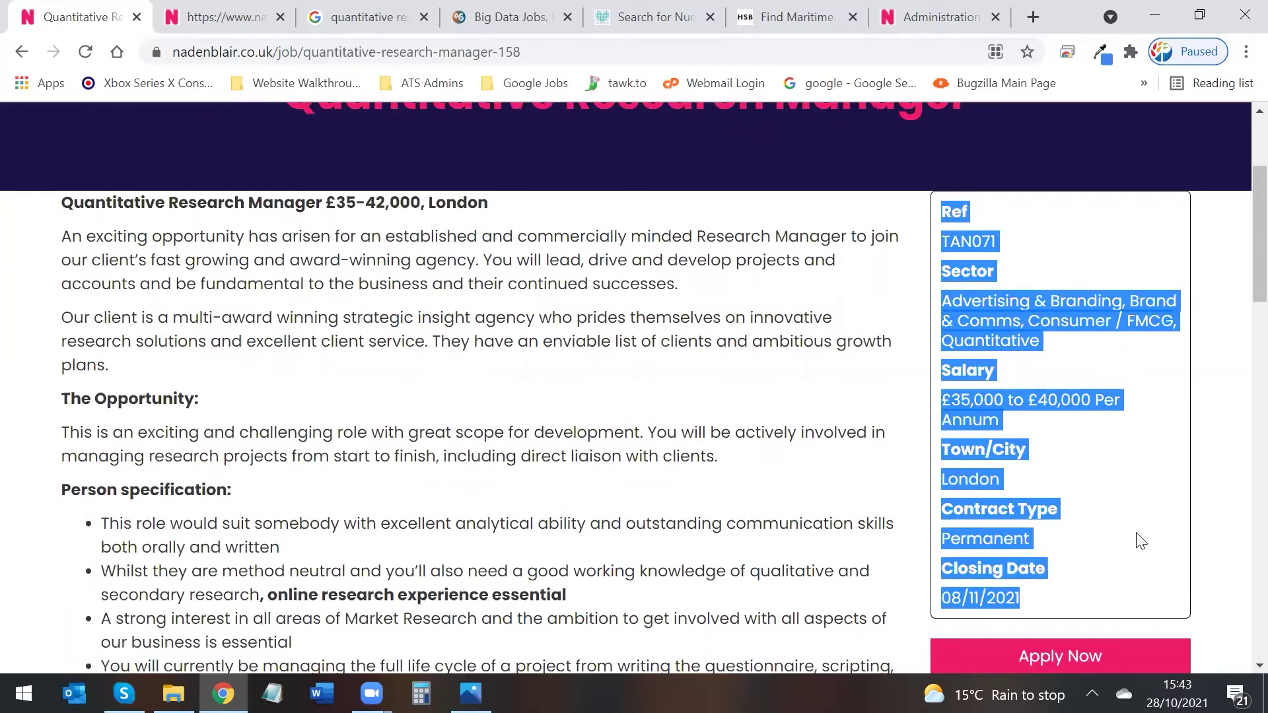
{"action": "scroll", "coordinate": [1225, 463], "scroll_direction": "down", "scroll_amount": 3}
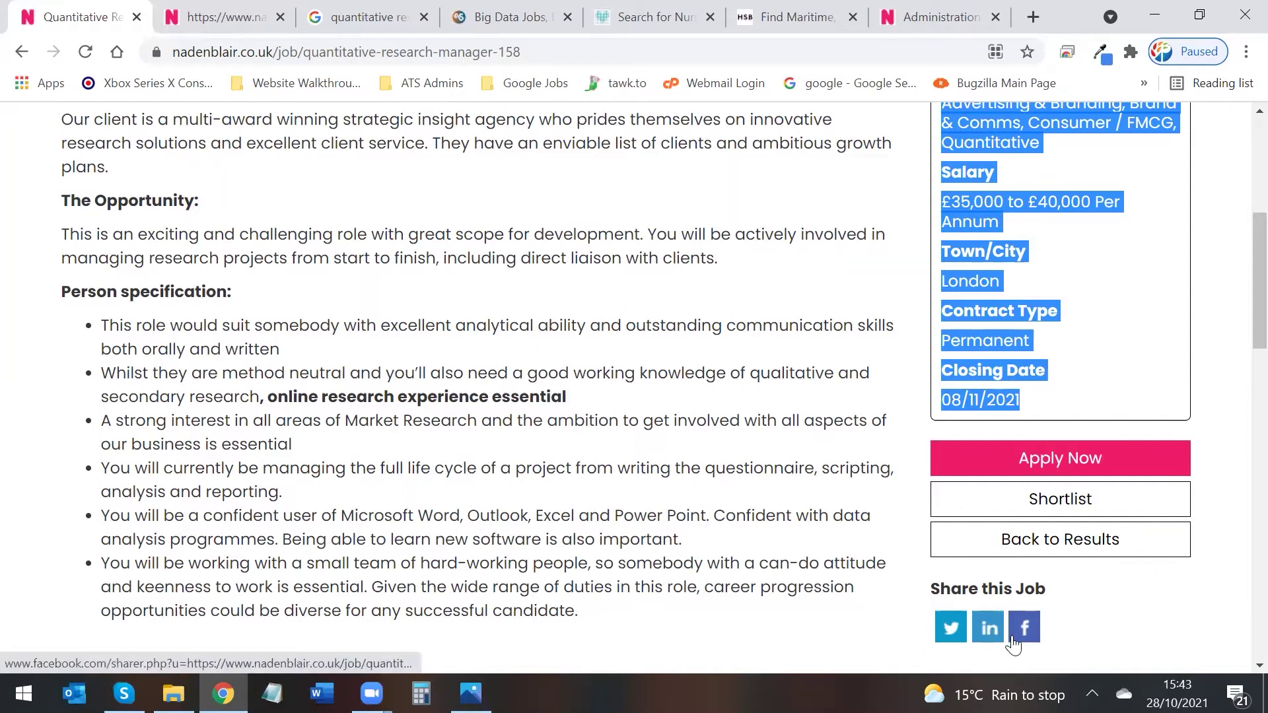
{"action": "left_click", "coordinate": [683, 455]}
{"action": "scroll", "coordinate": [684, 457], "scroll_direction": "up", "scroll_amount": 5}
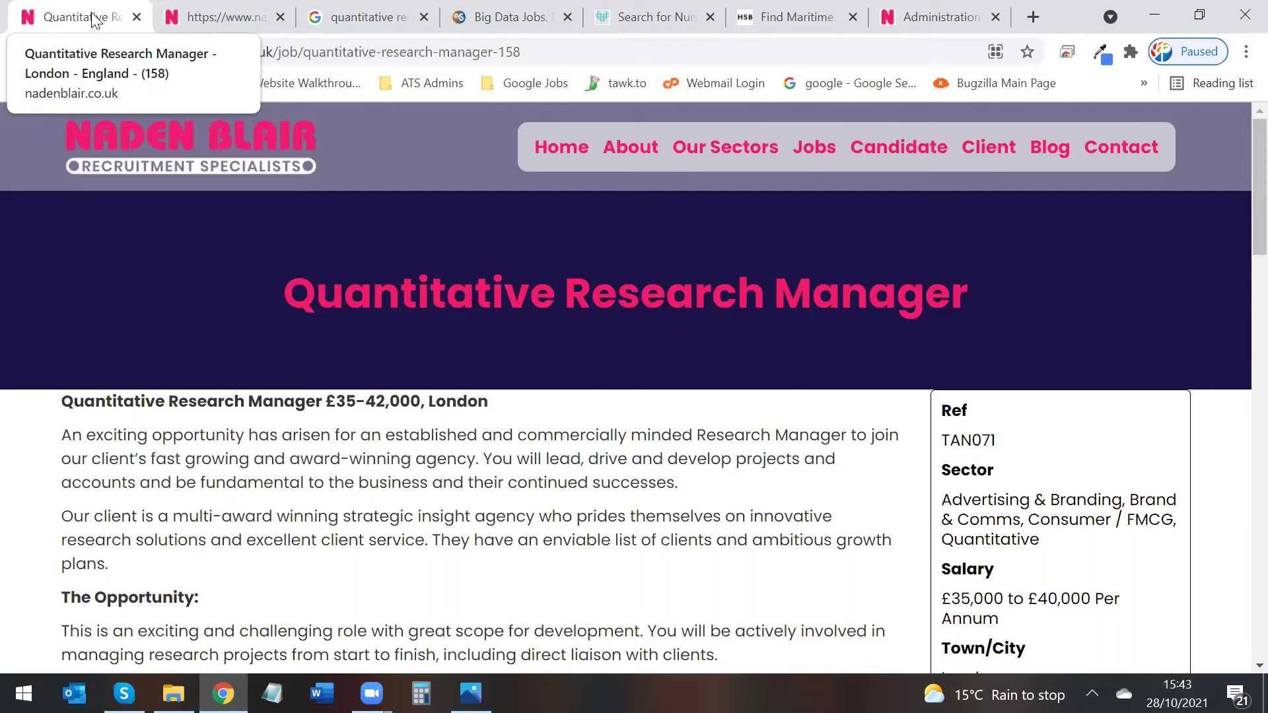
Step: Show the site's jobs XML sitemap and highlight the sitemap path in its address
{"action": "left_click", "coordinate": [202, 19]}
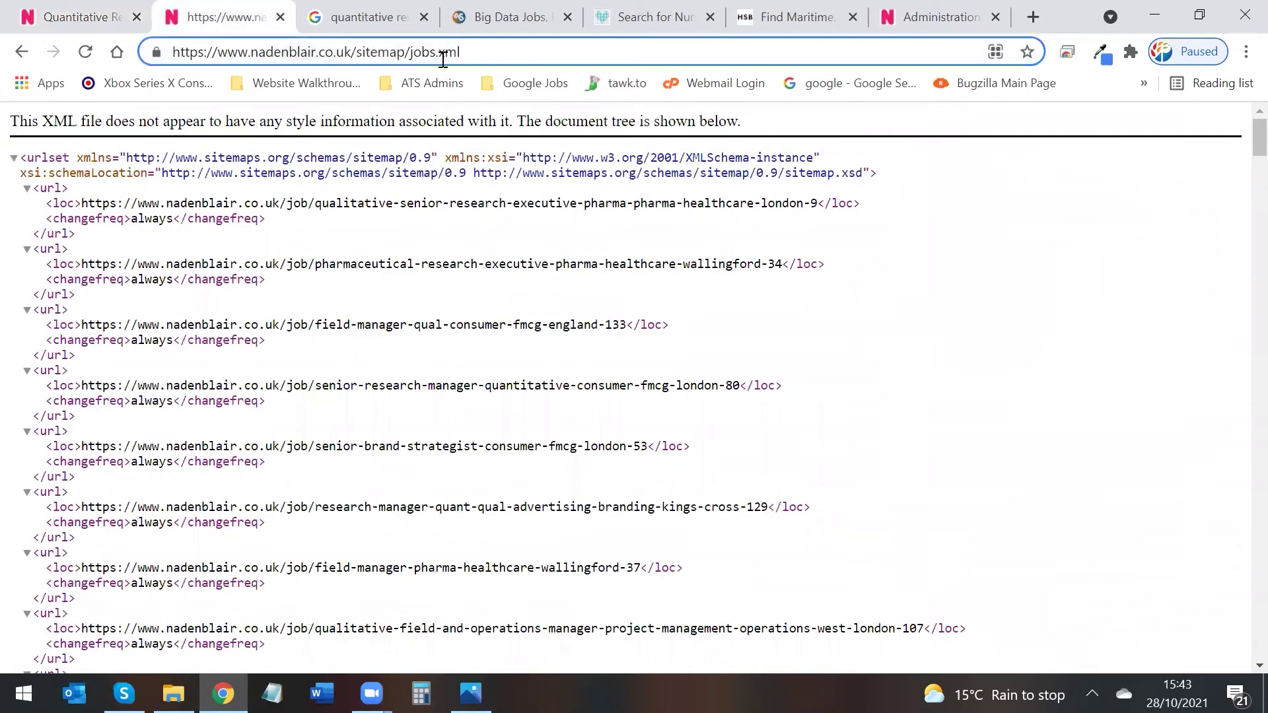
{"action": "left_click_drag", "start_coordinate": [472, 51], "coordinate": [360, 56]}
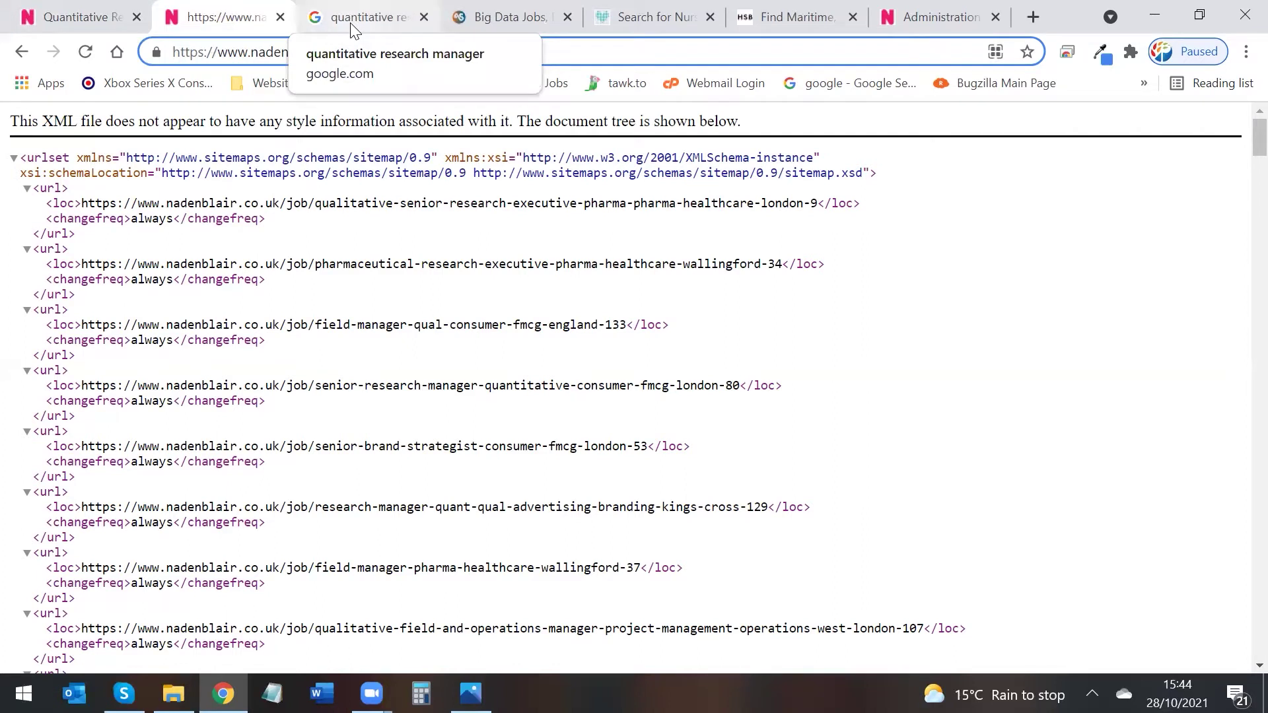
Step: Review the Quantitative Research Manager listing in Google Jobs and check the Naden Blair page its application link leads to
{"action": "left_click", "coordinate": [351, 26]}
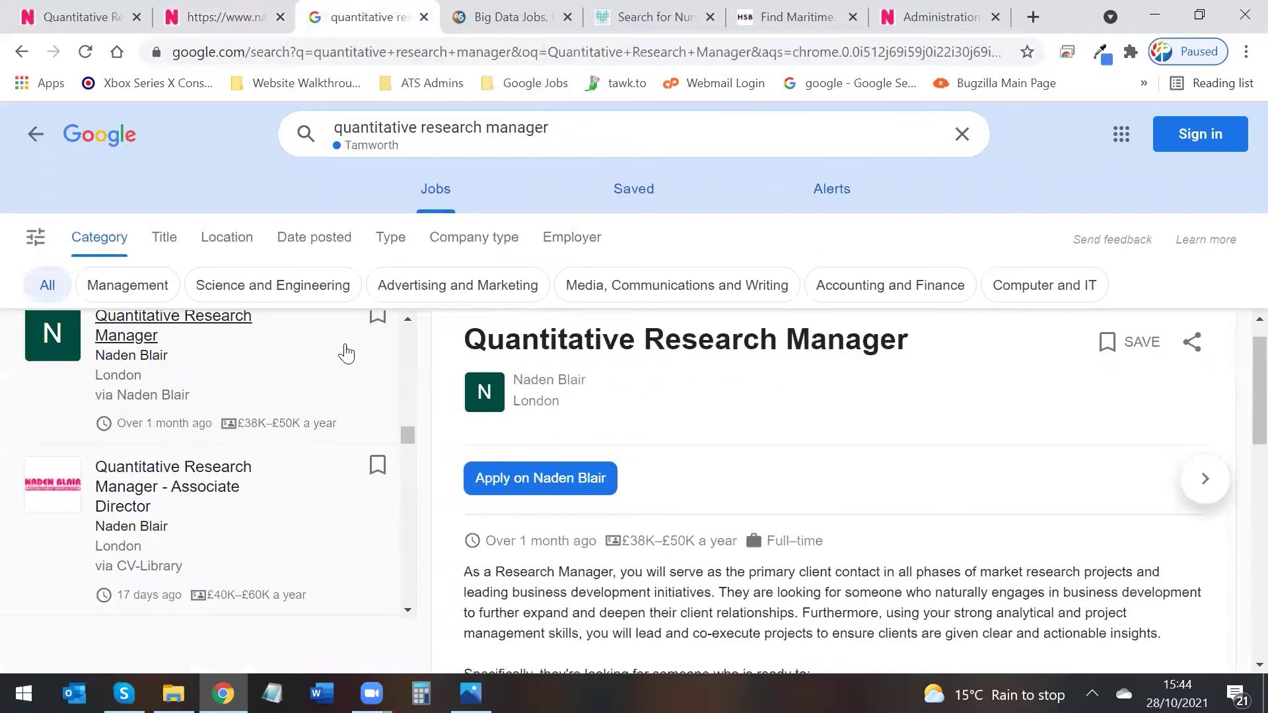
{"action": "left_click_drag", "start_coordinate": [466, 337], "coordinate": [928, 349]}
{"action": "left_click", "coordinate": [927, 348]}
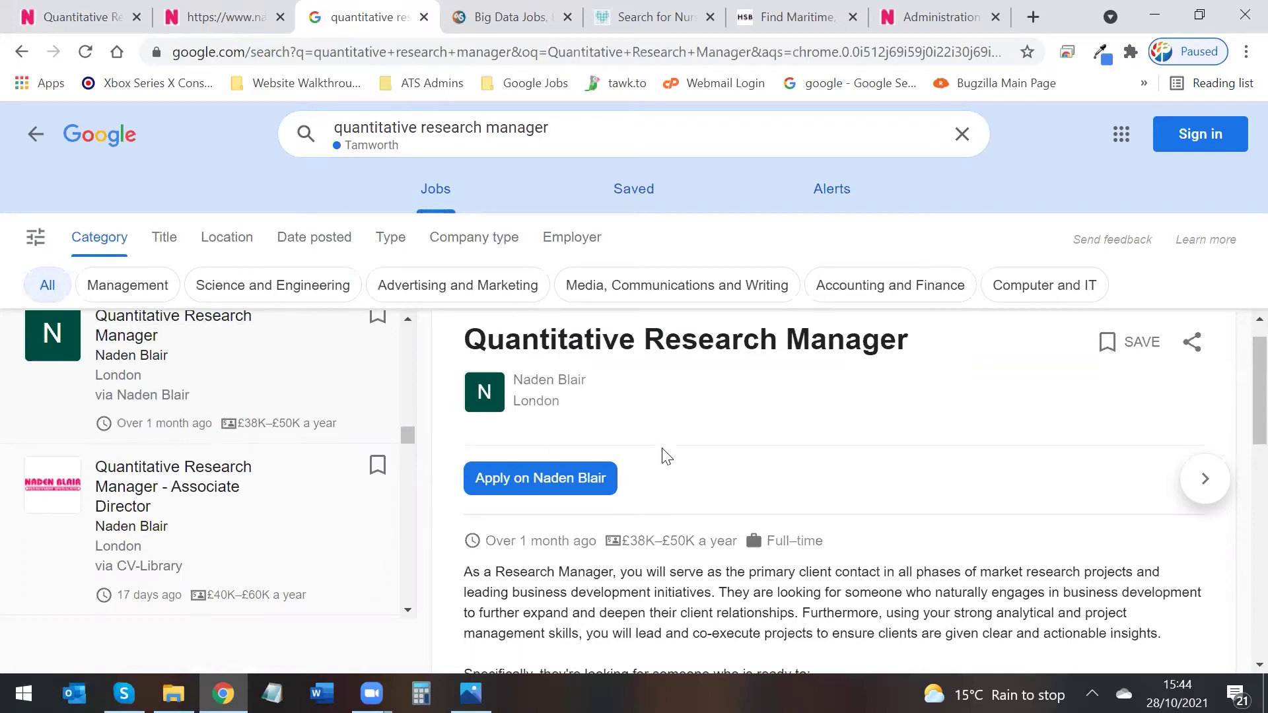
{"action": "scroll", "coordinate": [886, 445], "scroll_direction": "down", "scroll_amount": 3}
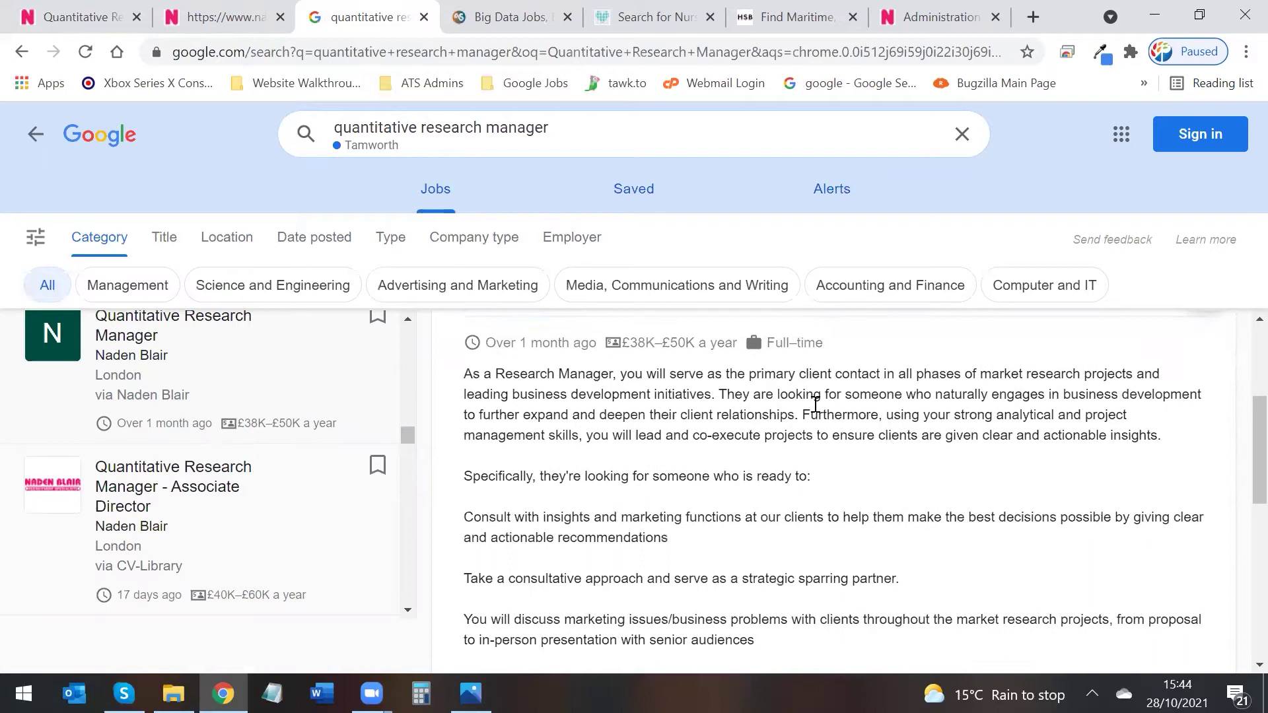
{"action": "scroll", "coordinate": [764, 484], "scroll_direction": "down", "scroll_amount": 1}
{"action": "scroll", "coordinate": [807, 472], "scroll_direction": "down", "scroll_amount": 1}
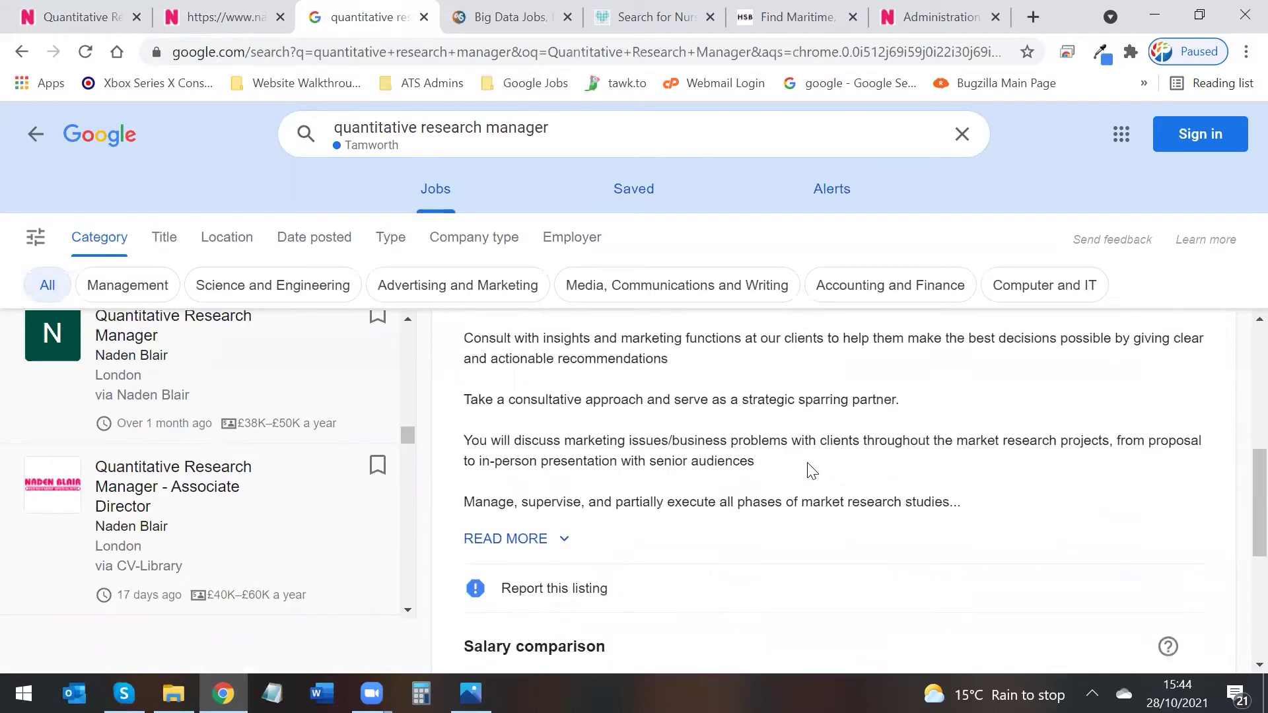
{"action": "scroll", "coordinate": [810, 470], "scroll_direction": "down", "scroll_amount": 2}
{"action": "scroll", "coordinate": [808, 473], "scroll_direction": "up", "scroll_amount": 8}
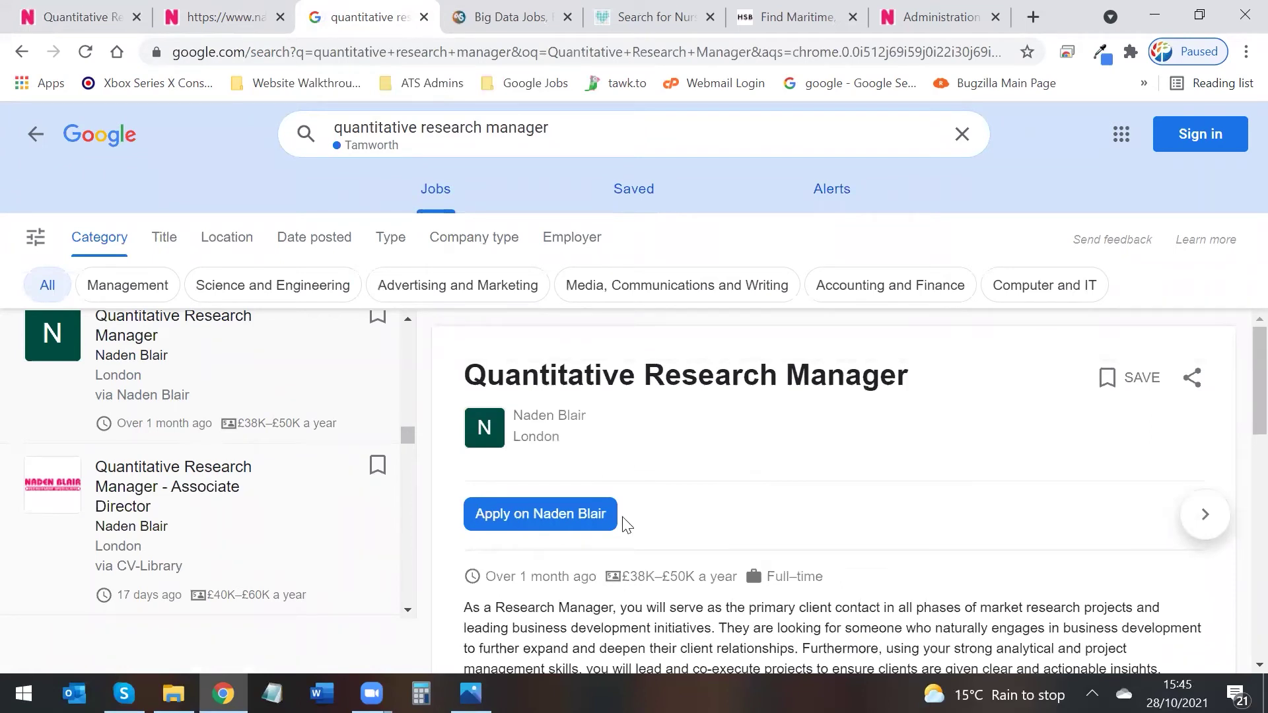
{"action": "left_click", "coordinate": [567, 518]}
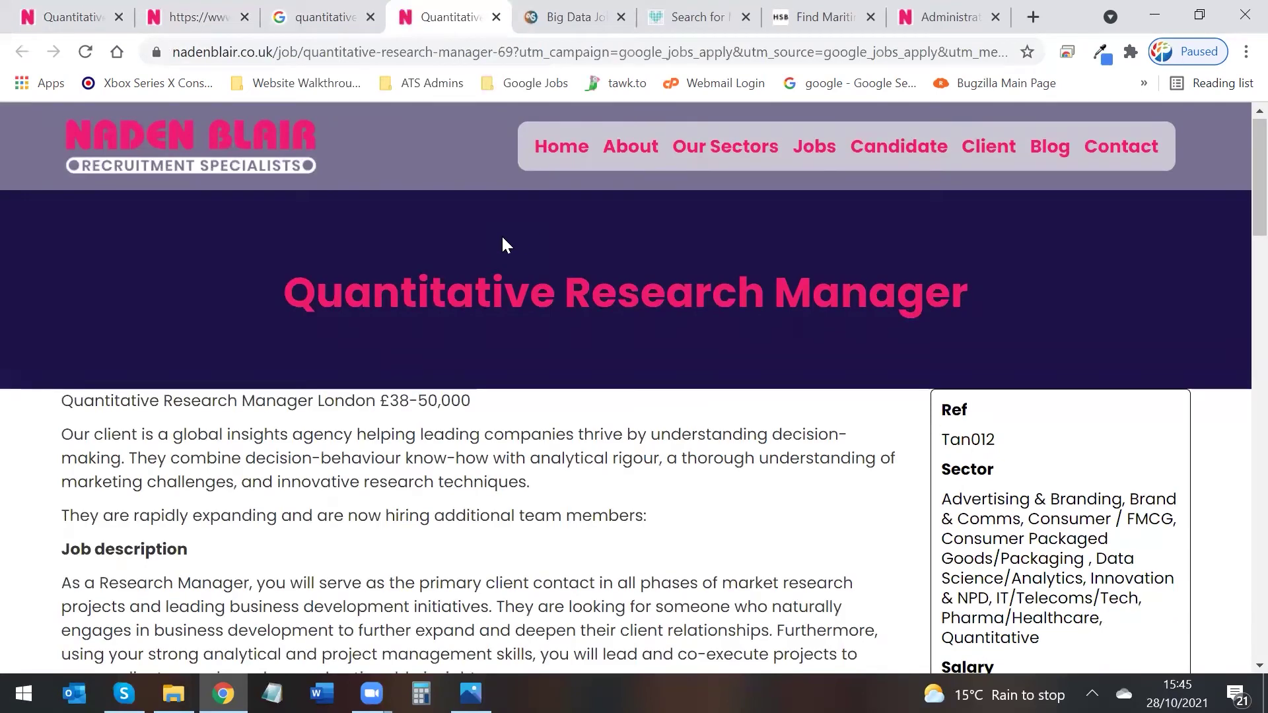
{"action": "left_click", "coordinate": [496, 19]}
Step: View the Abercorn Sinclair job search page from its header down to the vacancy listings
{"action": "left_click", "coordinate": [460, 25]}
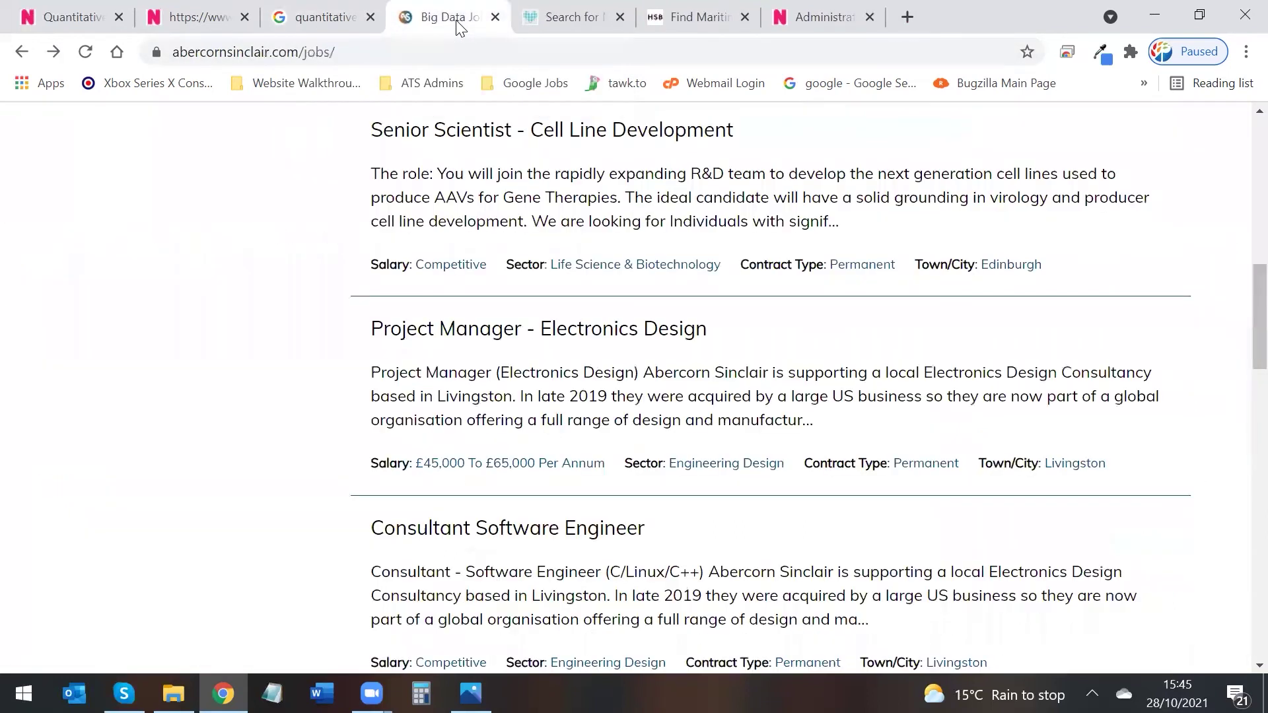
{"action": "scroll", "coordinate": [934, 255], "scroll_direction": "up", "scroll_amount": 10}
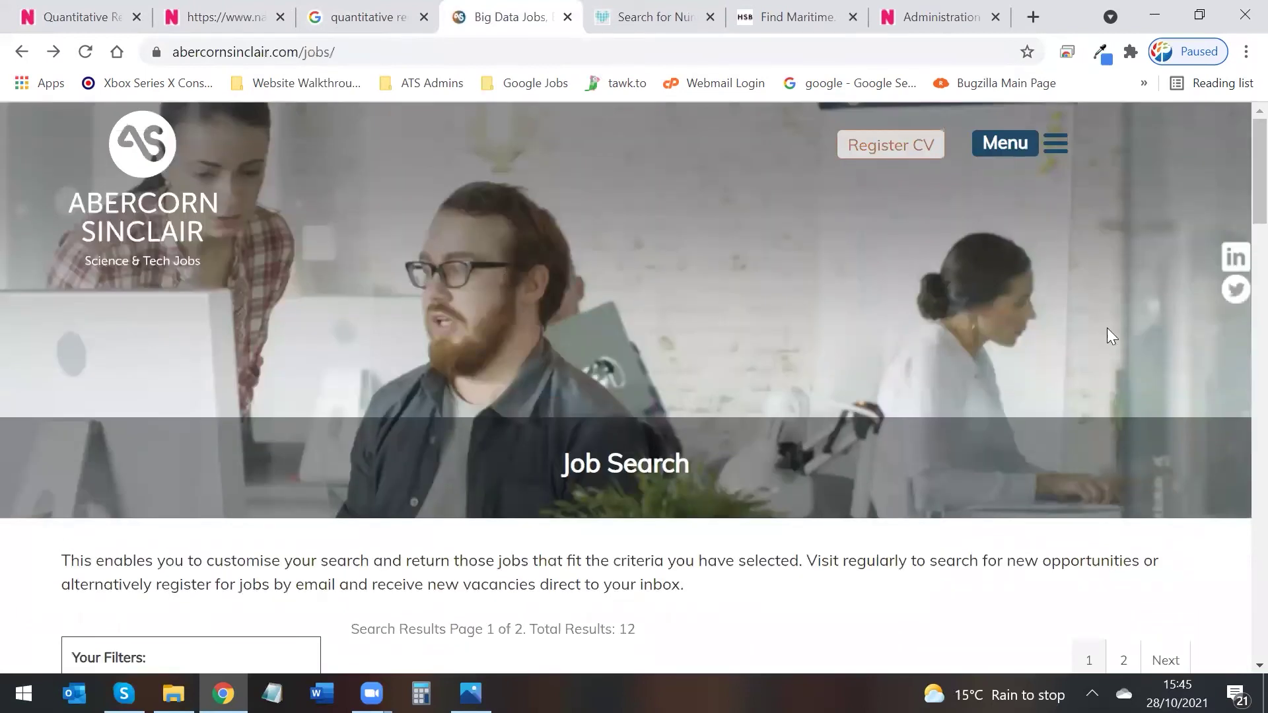
{"action": "scroll", "coordinate": [1127, 324], "scroll_direction": "down", "scroll_amount": 8}
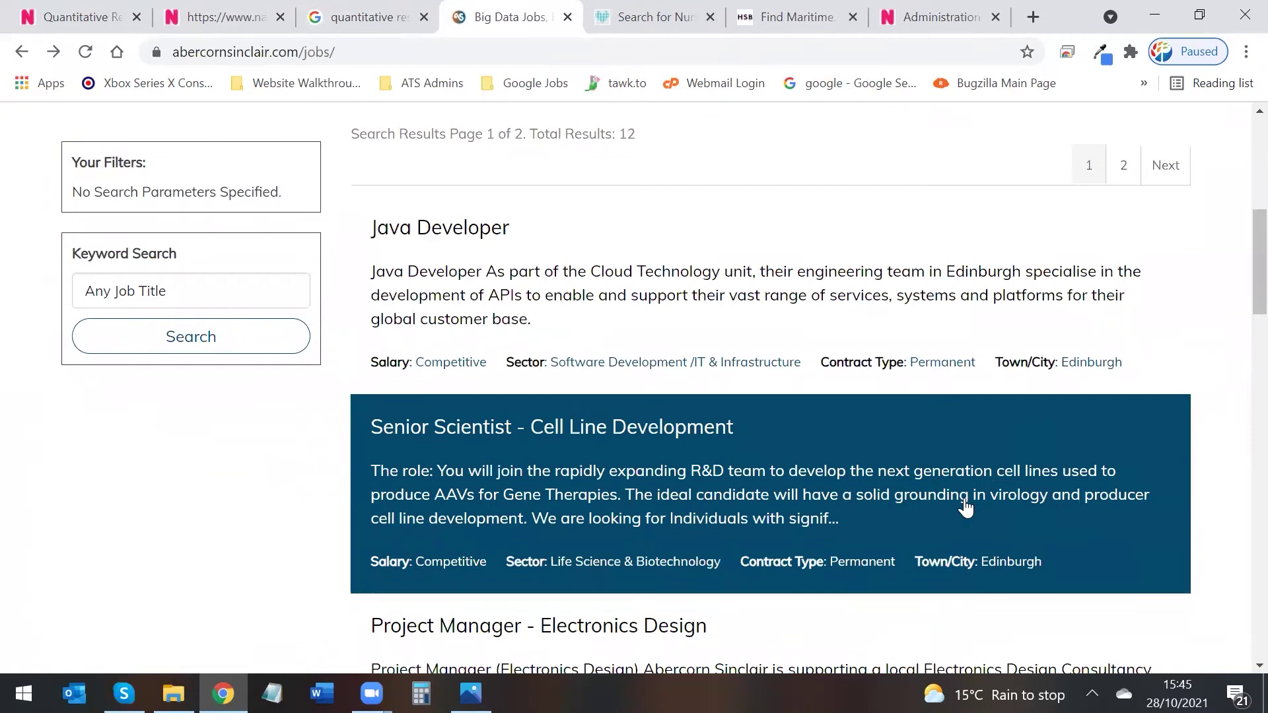
Step: View the vacancy listings and filters on the Cromwell Medical Staffing and HSB Technical jobs pages
{"action": "left_click", "coordinate": [652, 20]}
{"action": "scroll", "coordinate": [1228, 291], "scroll_direction": "down", "scroll_amount": 1}
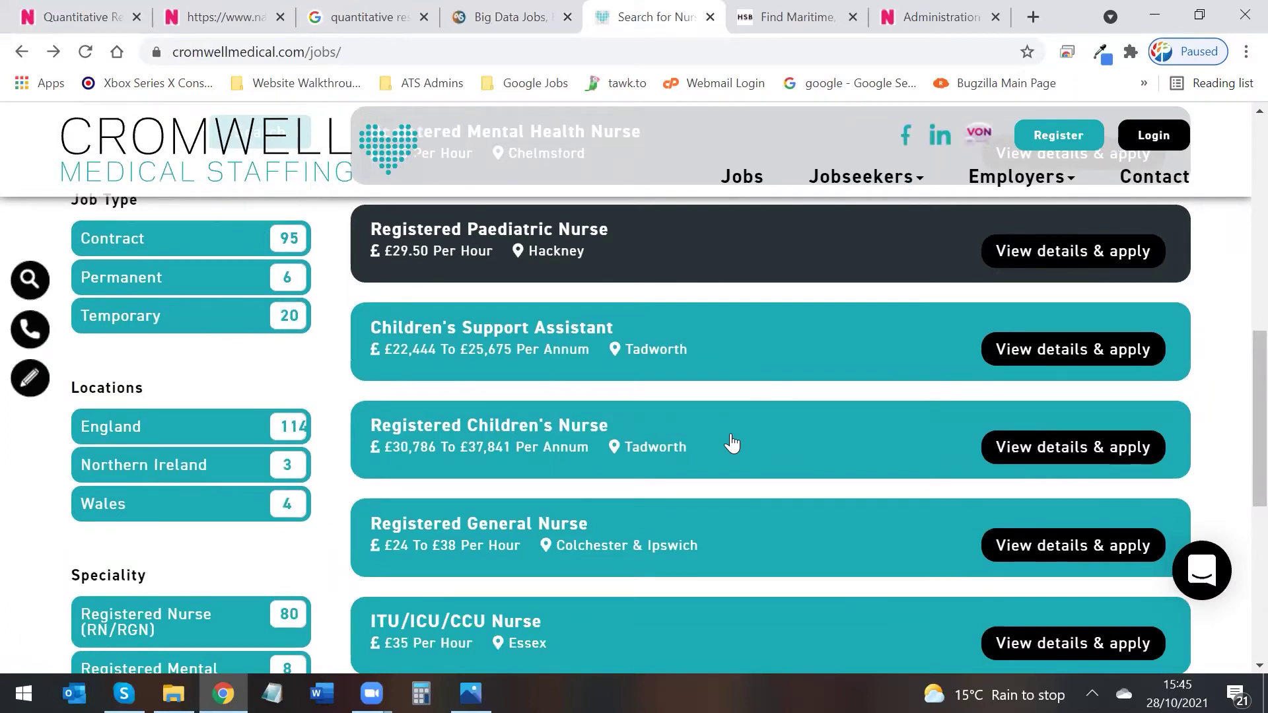
{"action": "scroll", "coordinate": [770, 215], "scroll_direction": "up", "scroll_amount": 1}
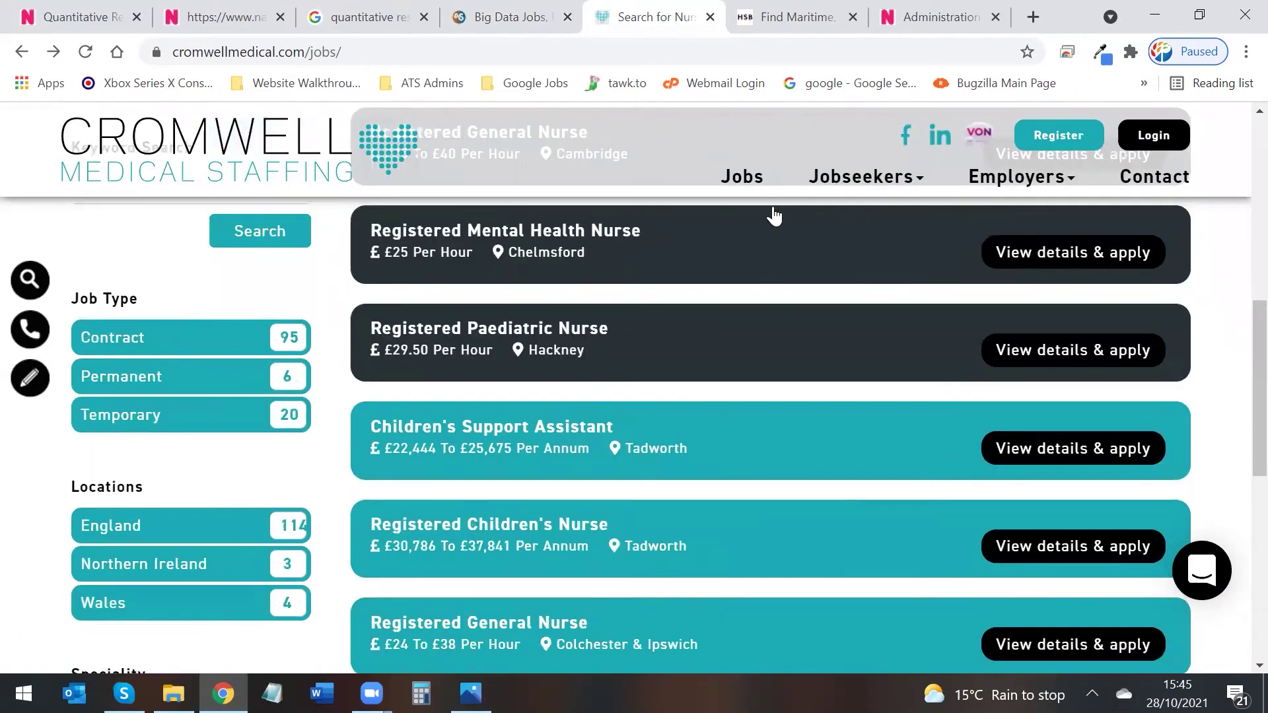
{"action": "left_click", "coordinate": [801, 16]}
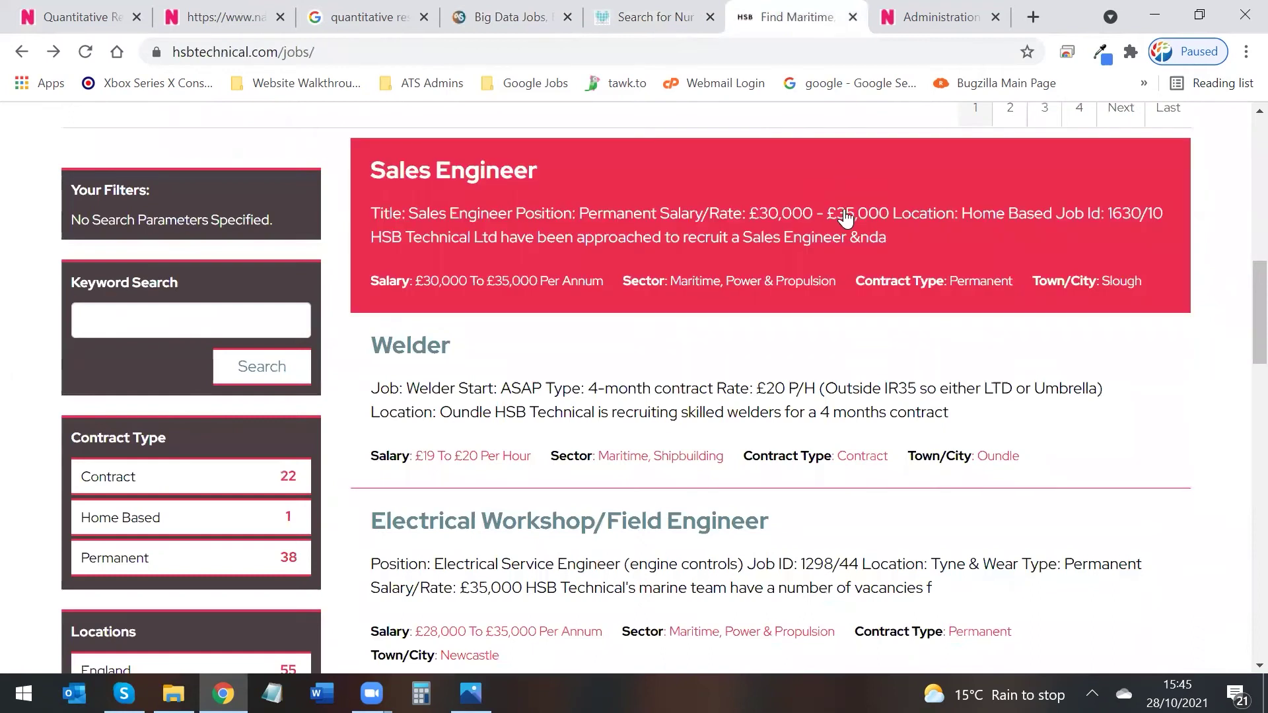
{"action": "scroll", "coordinate": [847, 218], "scroll_direction": "down", "scroll_amount": 3}
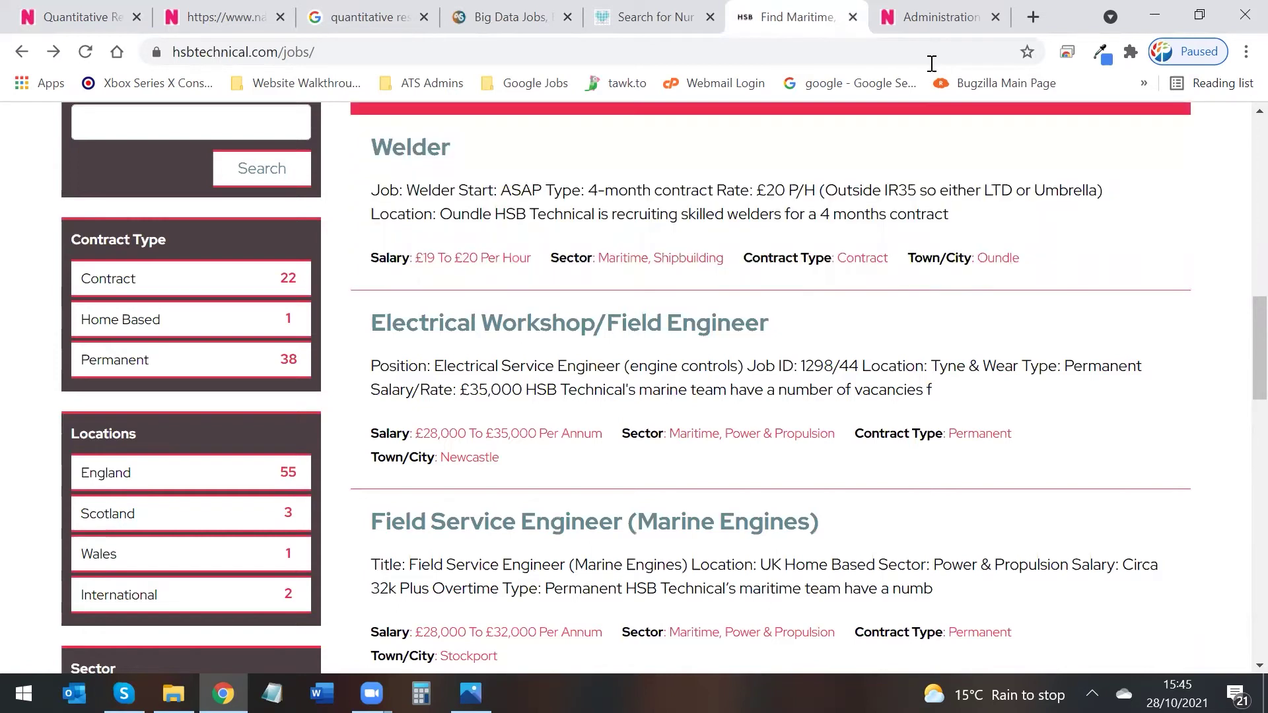
Step: Show the Naden Blair administration logon page and highlight the admin/ part of its address
{"action": "left_click", "coordinate": [929, 24]}
{"action": "left_click", "coordinate": [731, 427]}
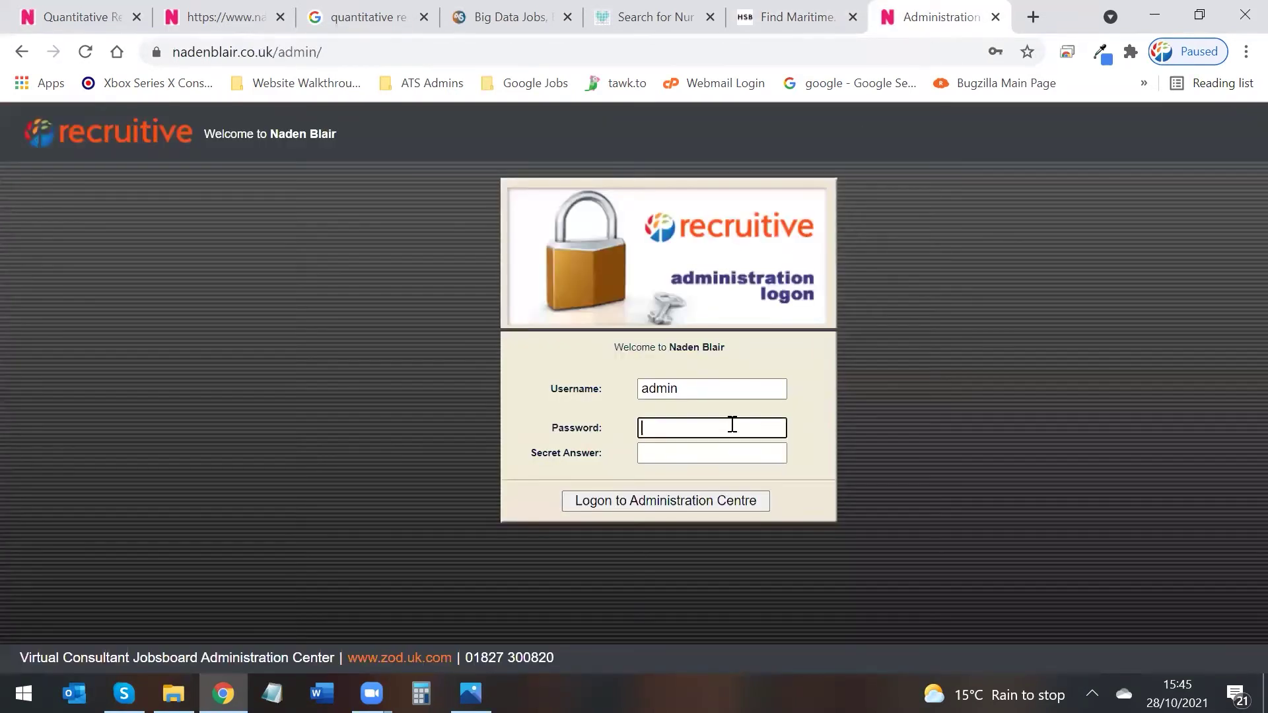
{"action": "left_click", "coordinate": [348, 50]}
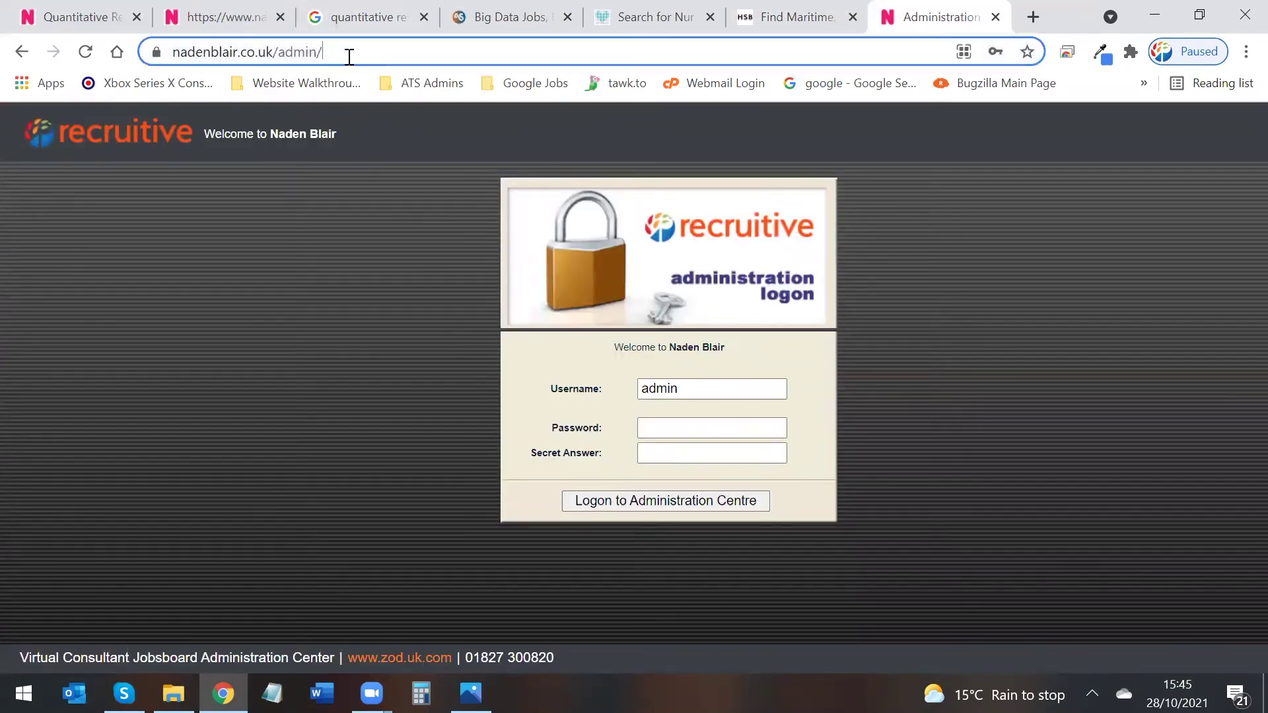
{"action": "left_click", "coordinate": [280, 52]}
{"action": "left_click_drag", "start_coordinate": [357, 51], "coordinate": [512, 51]}
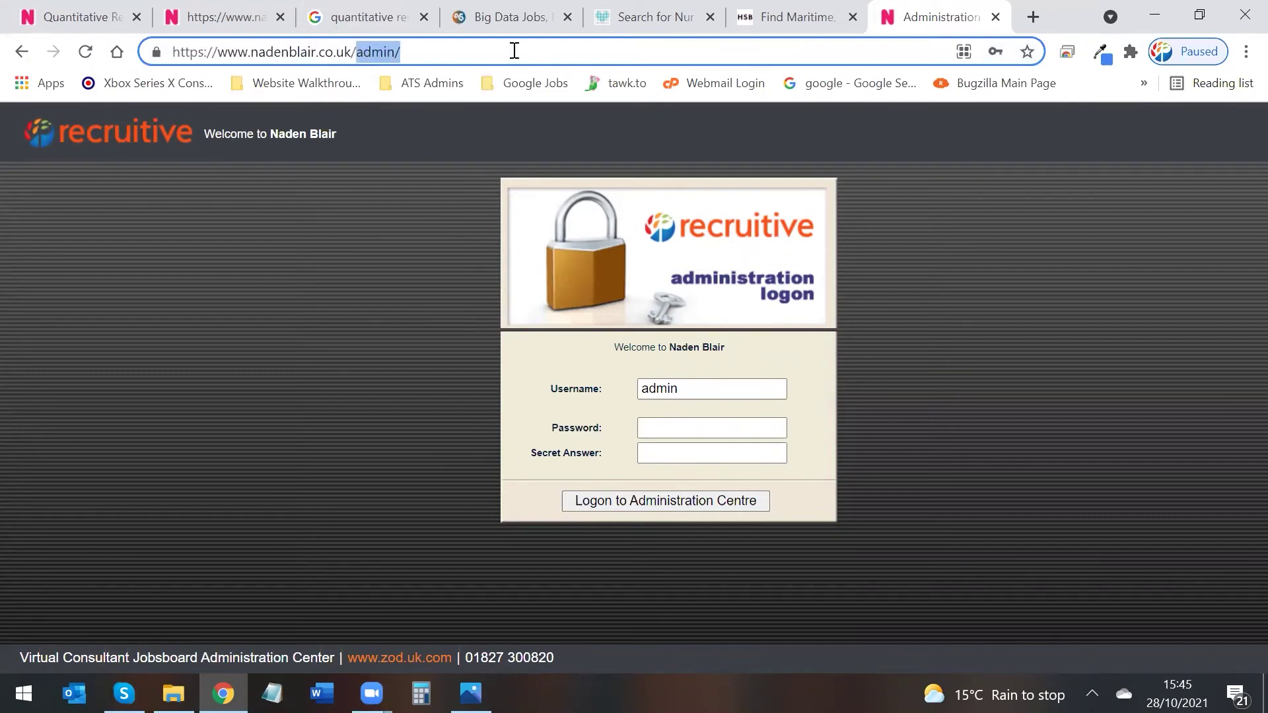
Step: Log on to the administration centre by entering the account password and the secret answer
{"action": "left_click", "coordinate": [683, 426]}
{"action": "type", "text": "••••••"}
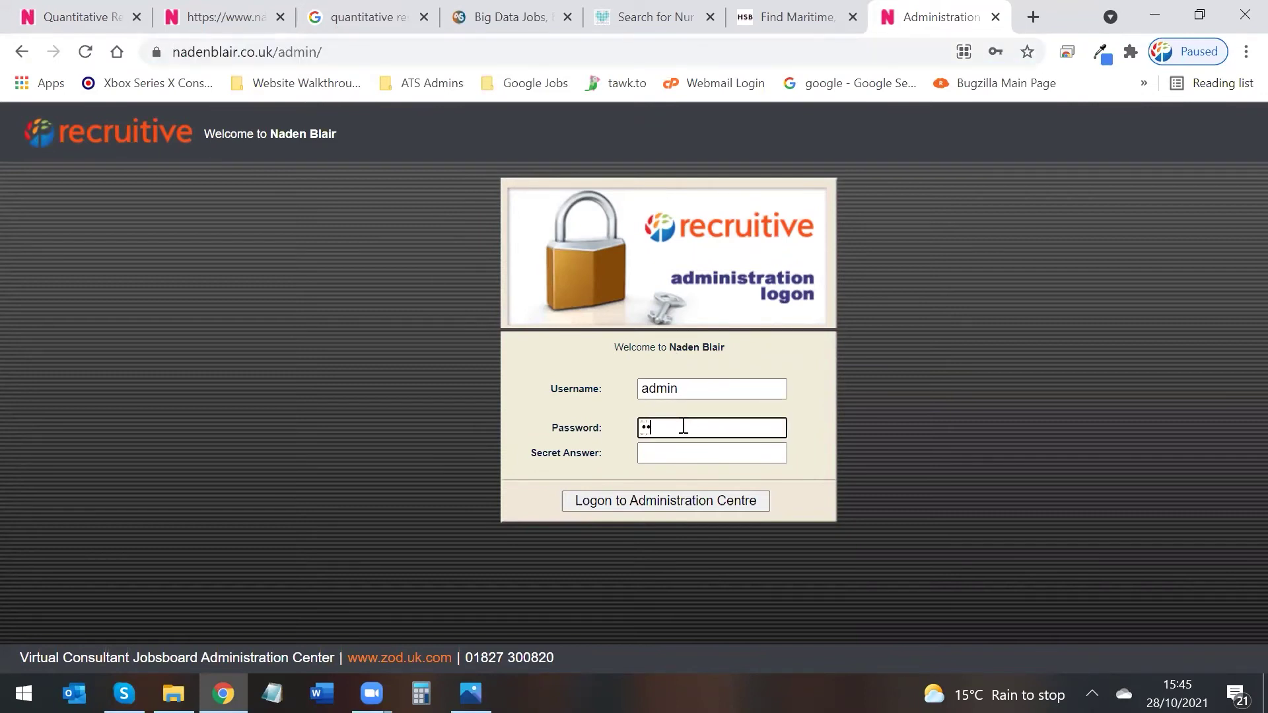
{"action": "key", "text": "Tab"}
{"action": "type", "text": "•••"}
{"action": "key", "text": "Return"}
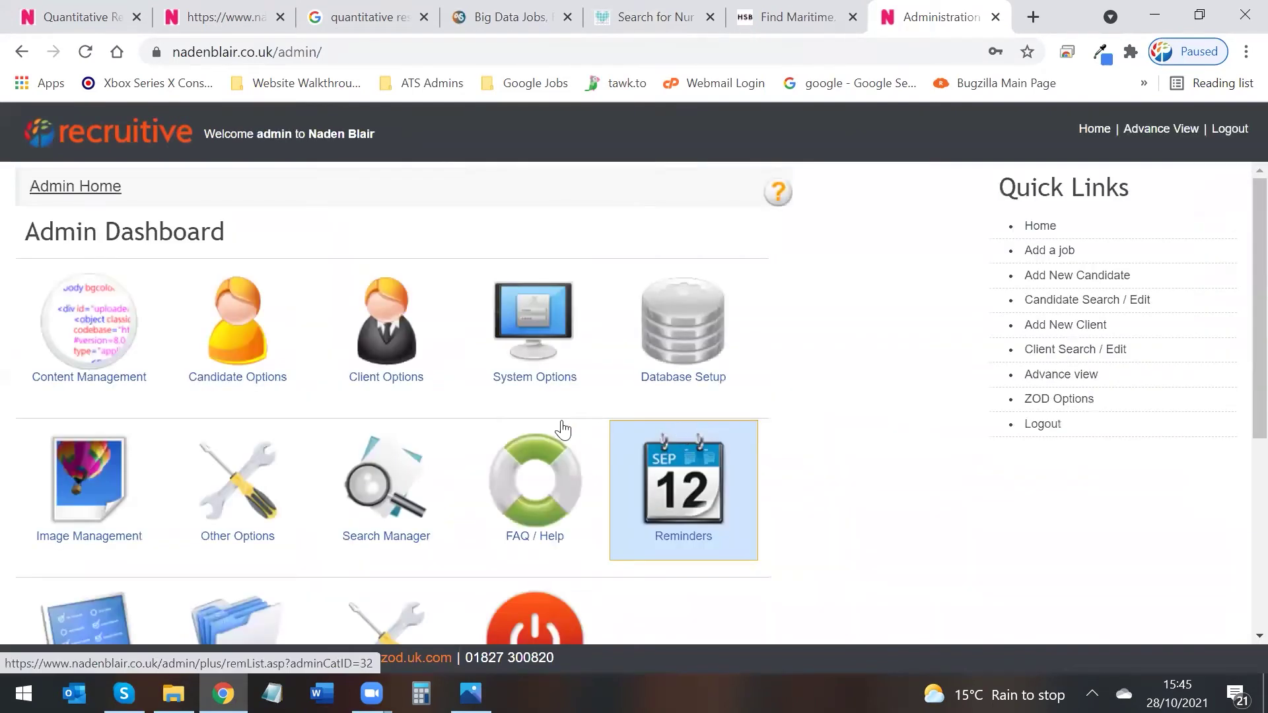
Step: Open the form for adding a job from the client options and view its Featured and Active choices
{"action": "left_click", "coordinate": [414, 344]}
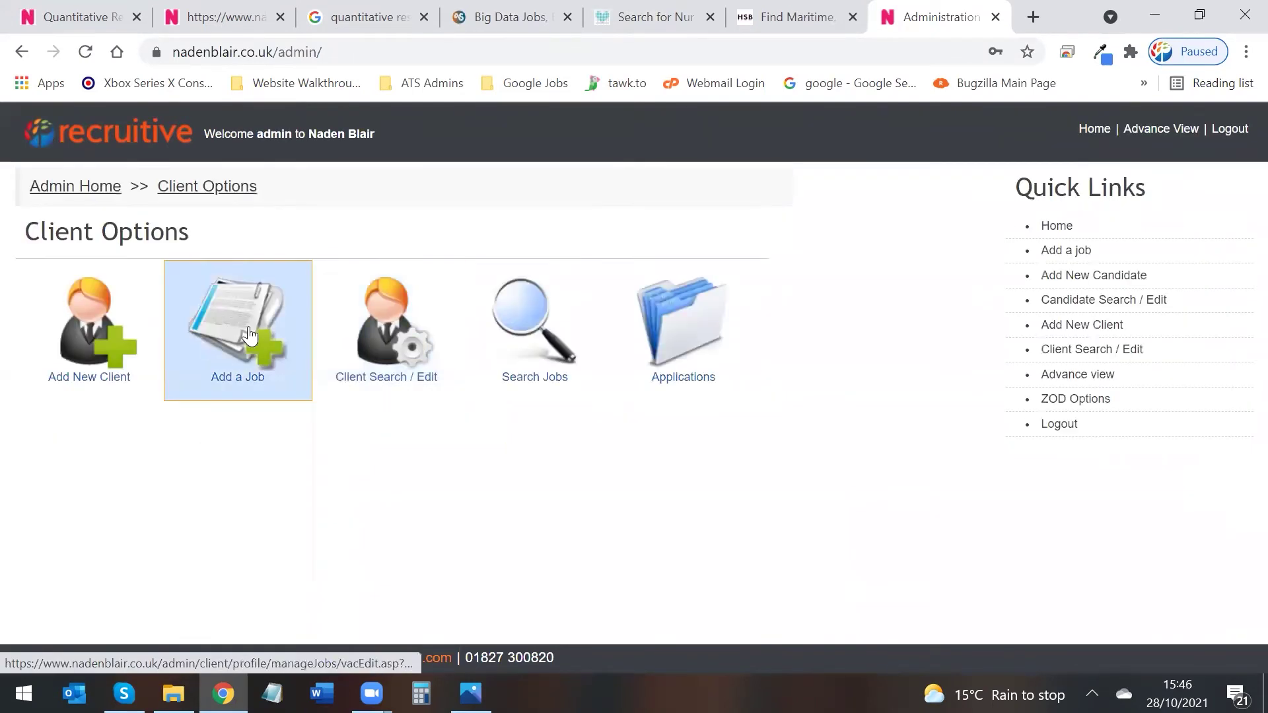
{"action": "left_click", "coordinate": [240, 332]}
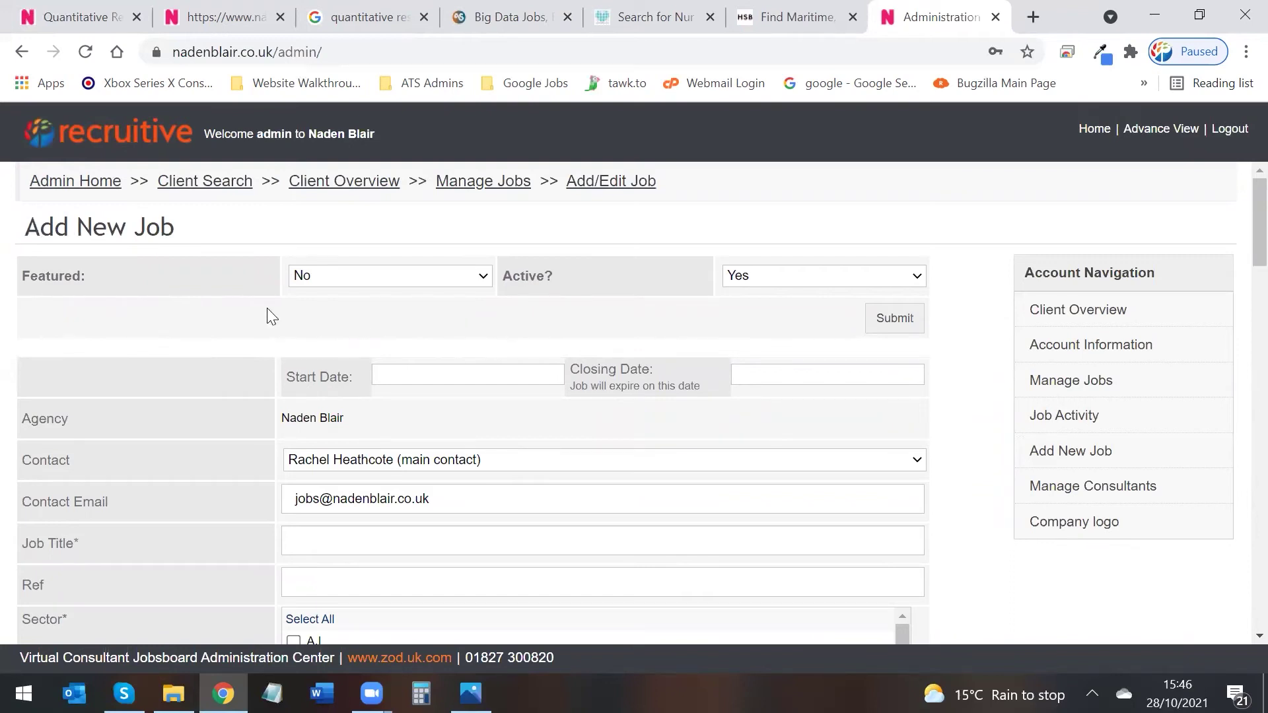
{"action": "triple_click", "coordinate": [59, 275]}
{"action": "left_click", "coordinate": [306, 278]}
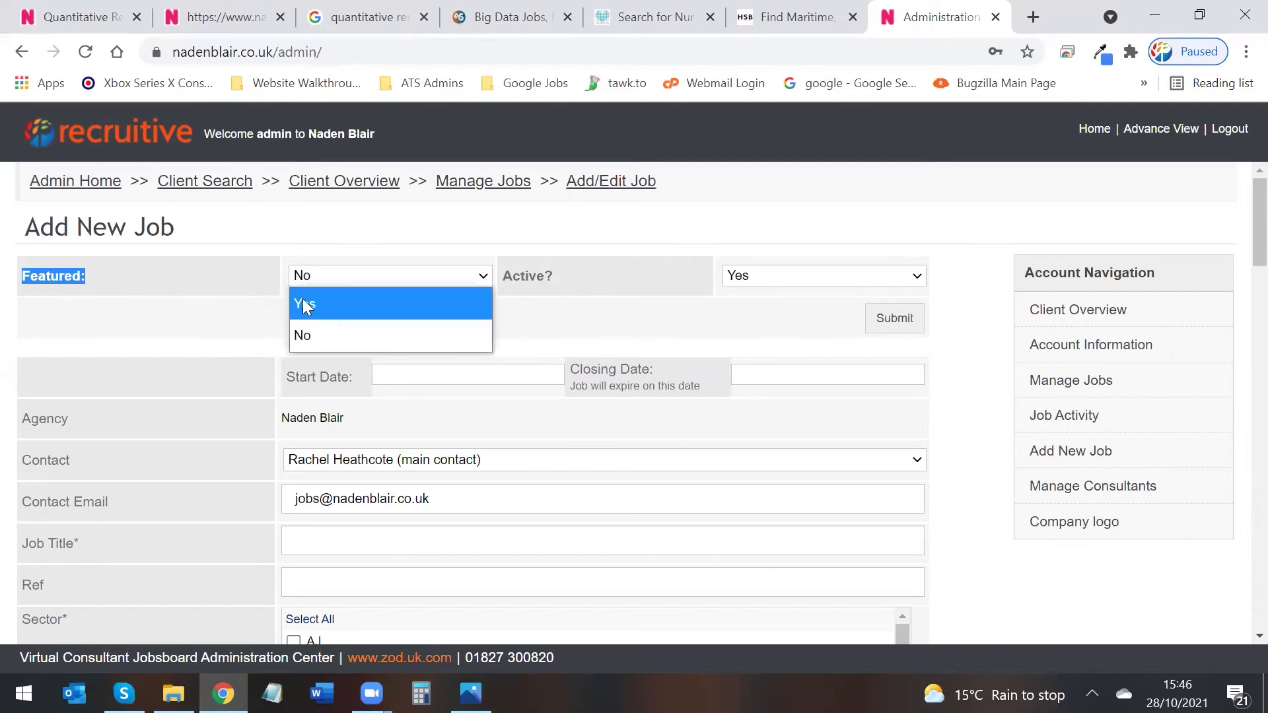
{"action": "left_click", "coordinate": [244, 286]}
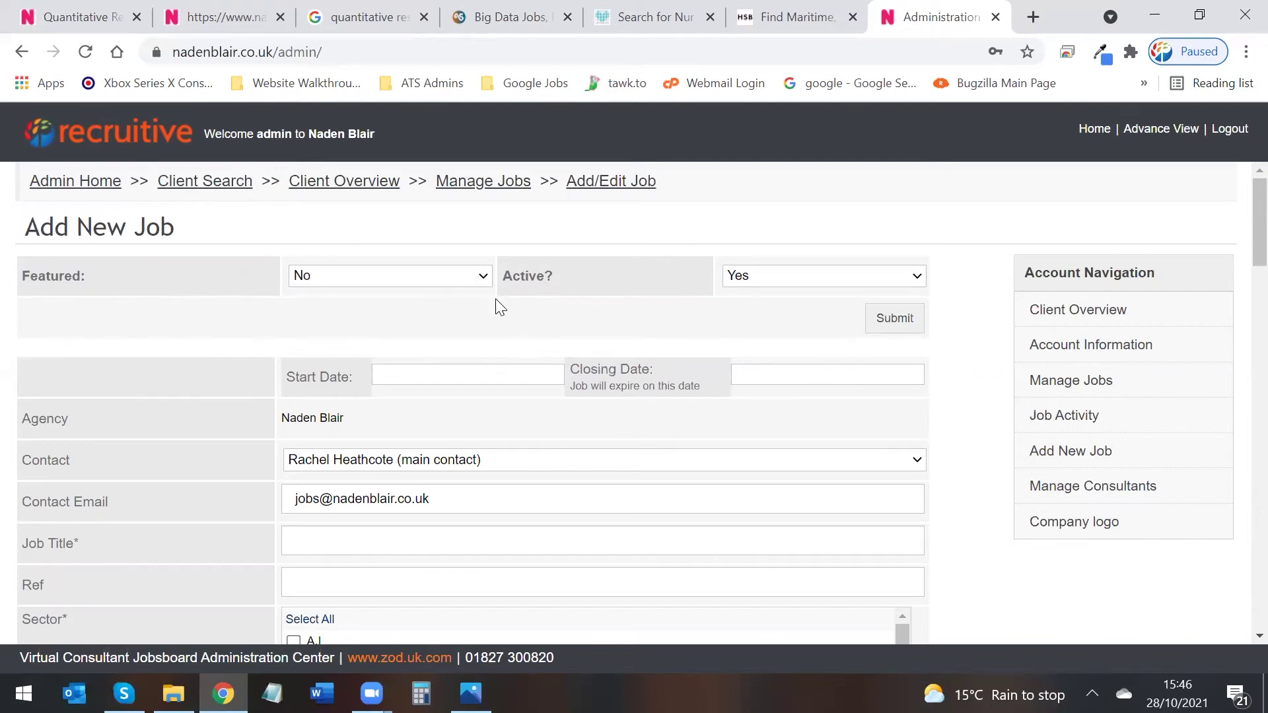
{"action": "double_click", "coordinate": [516, 275]}
{"action": "left_click", "coordinate": [761, 280]}
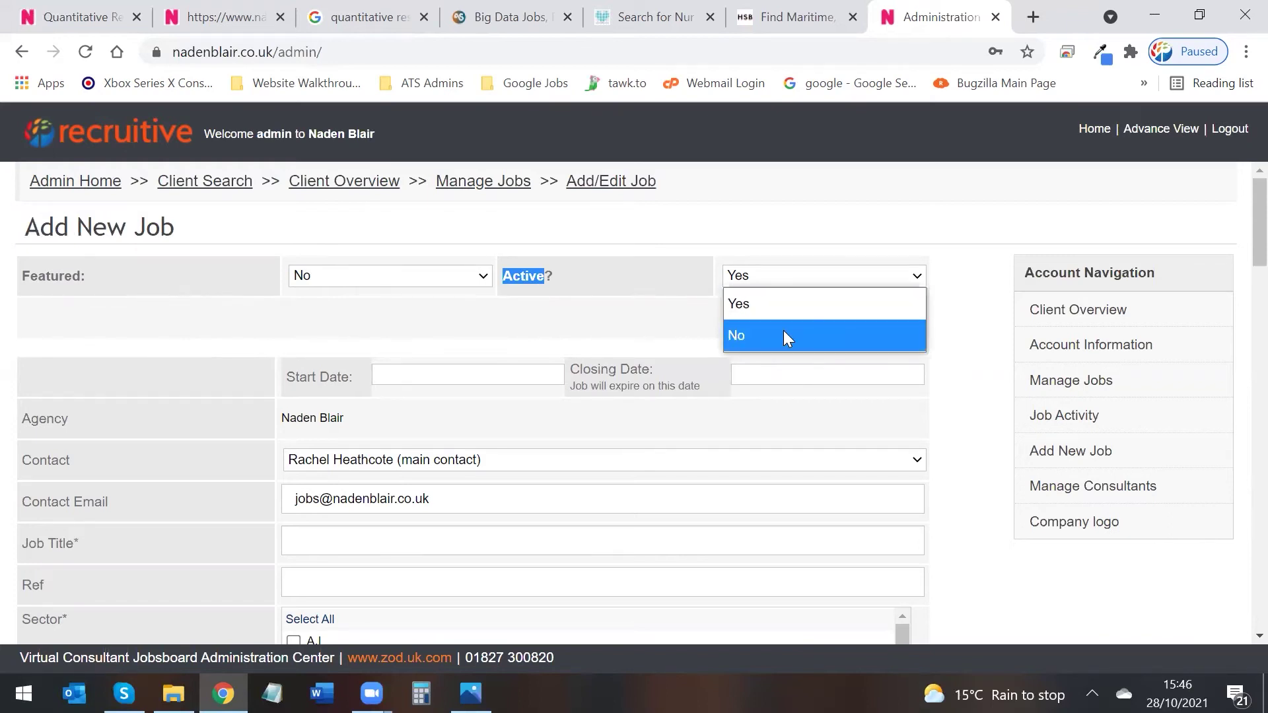
{"action": "left_click", "coordinate": [729, 281]}
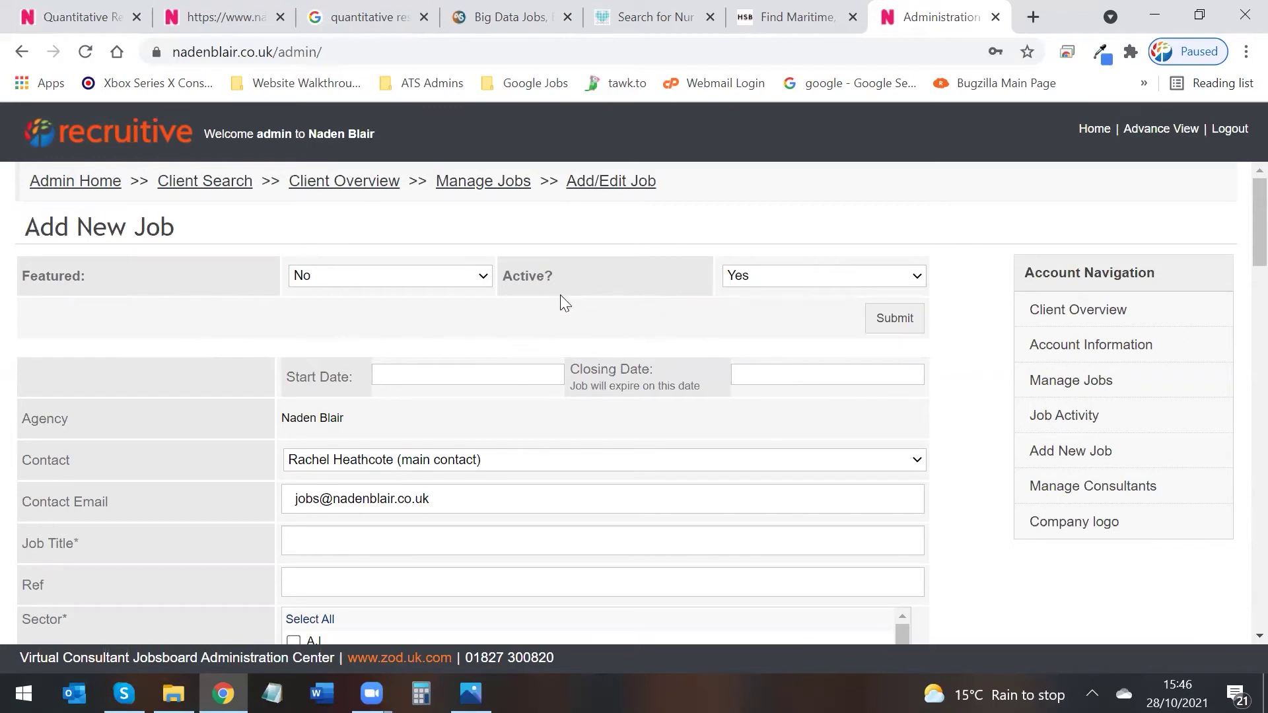
Step: View the start and closing date calendars and the contact field without setting any of them
{"action": "left_click", "coordinate": [444, 378]}
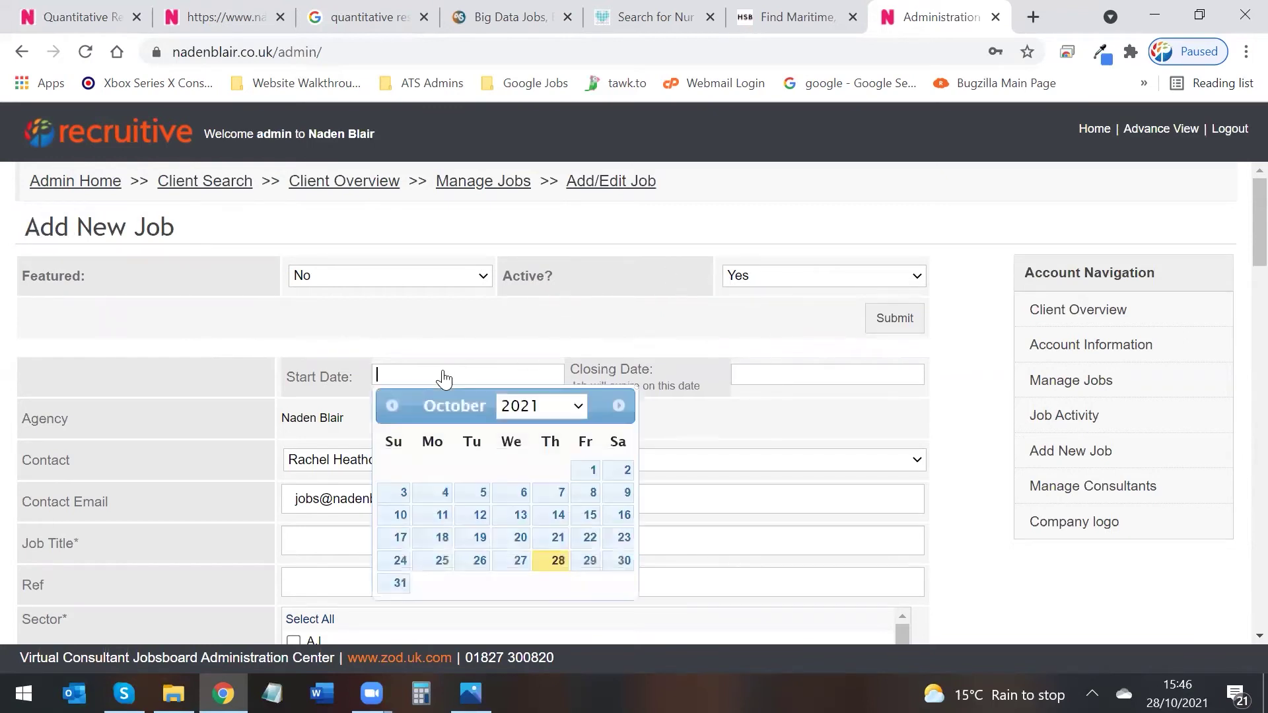
{"action": "left_click", "coordinate": [779, 377]}
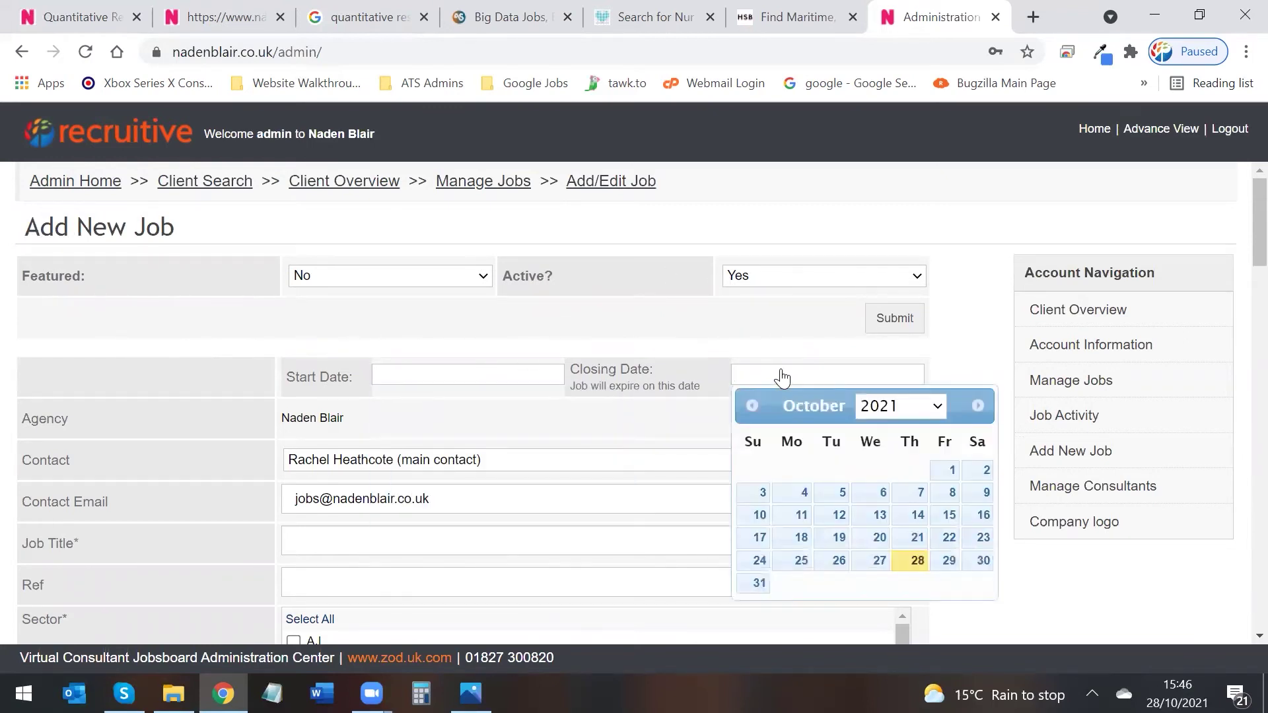
{"action": "left_click", "coordinate": [654, 342]}
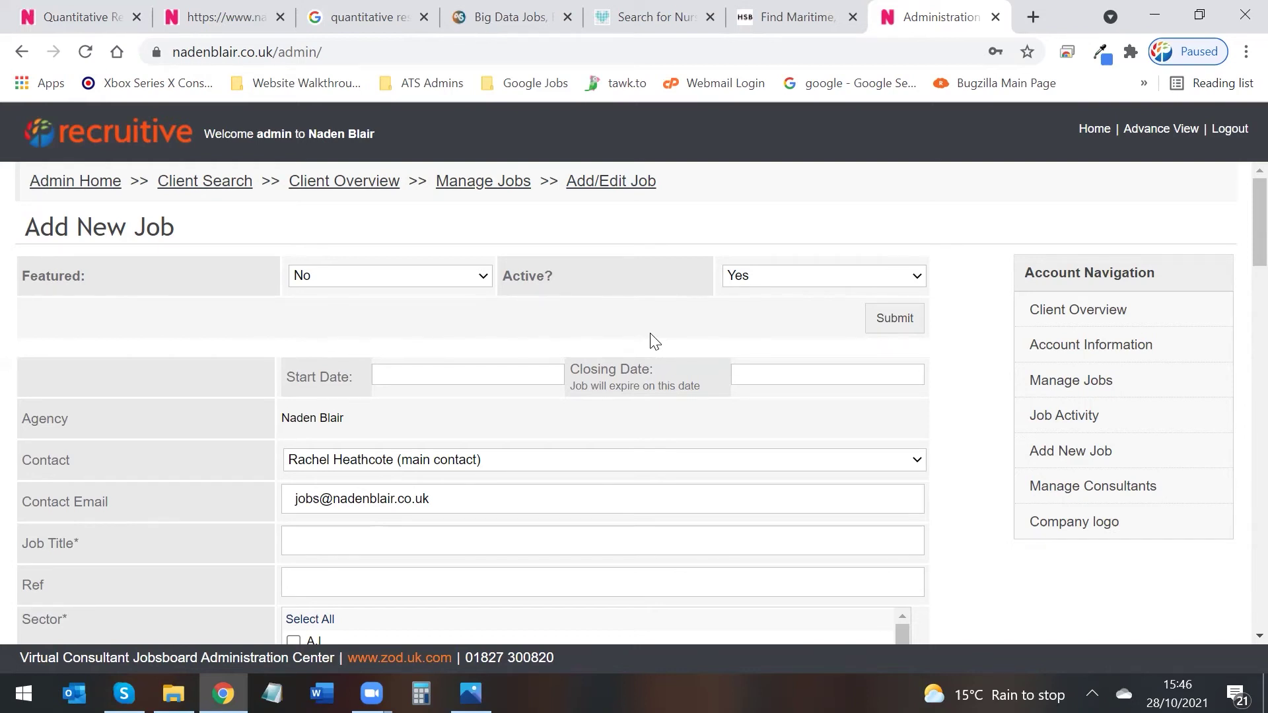
{"action": "scroll", "coordinate": [655, 341], "scroll_direction": "down", "scroll_amount": 3}
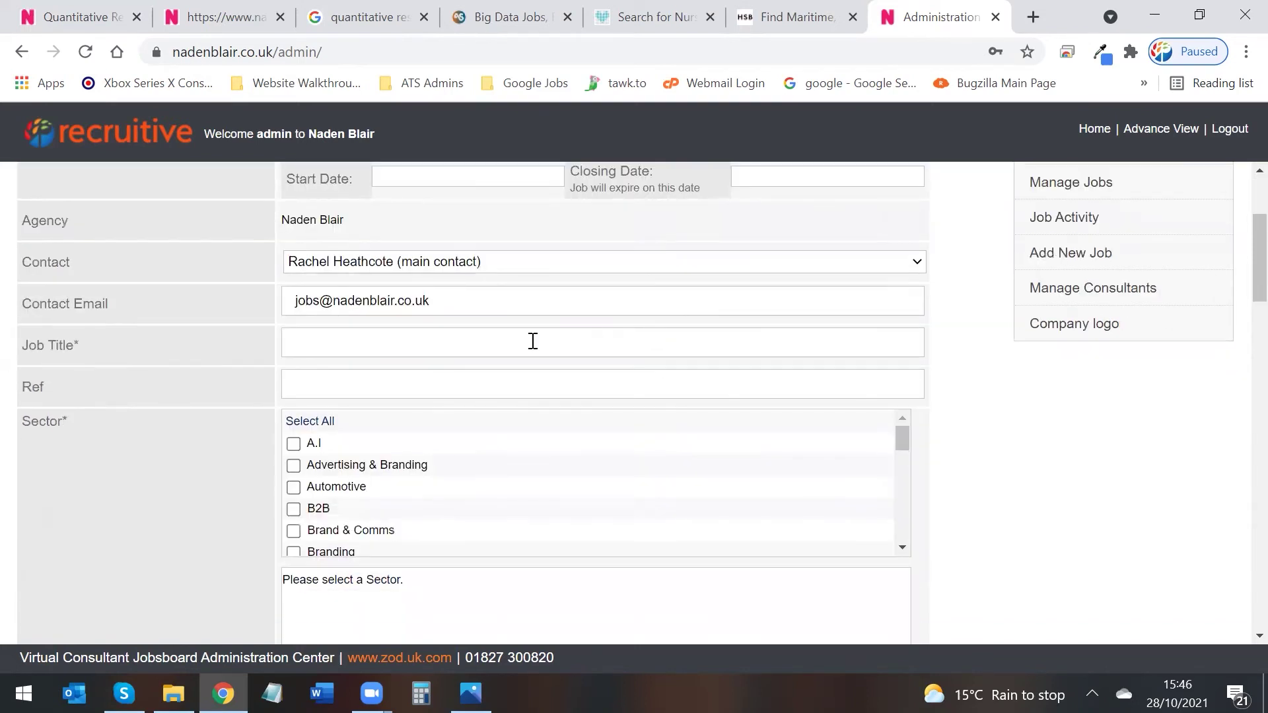
{"action": "left_click", "coordinate": [311, 262]}
{"action": "left_click", "coordinate": [336, 293]}
{"action": "scroll", "coordinate": [192, 294], "scroll_direction": "up", "scroll_amount": 2}
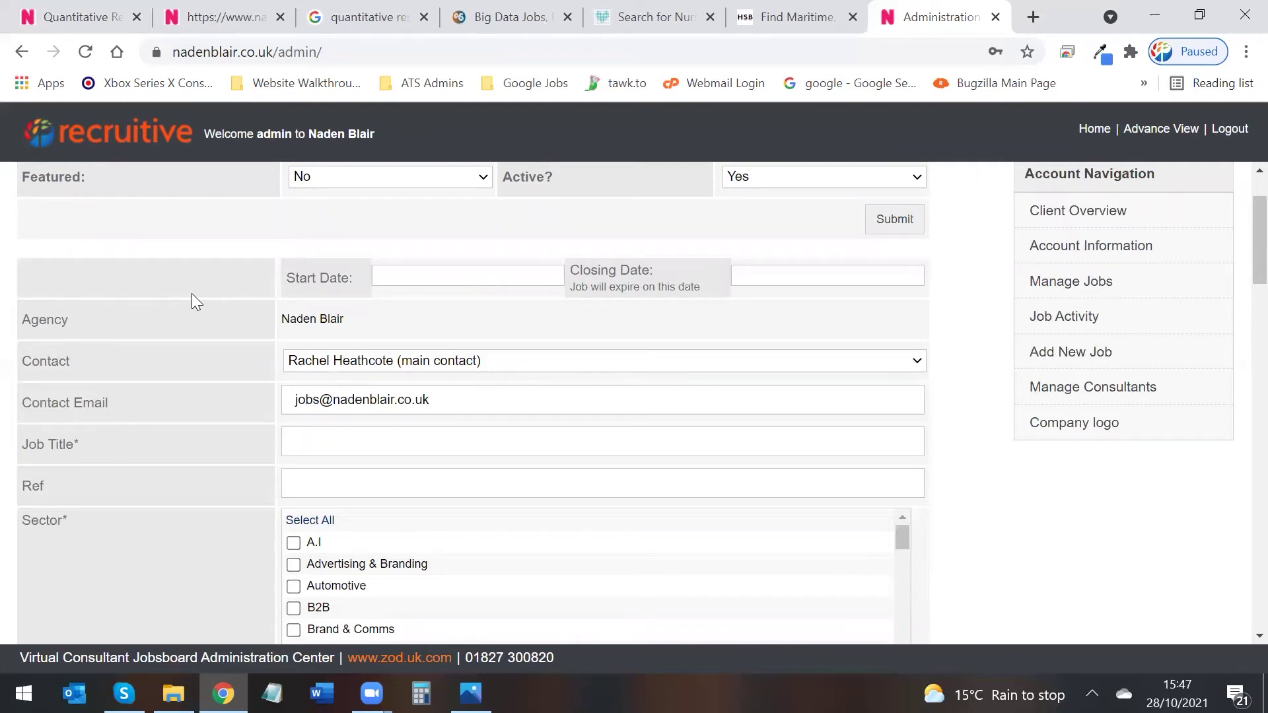
Step: Enter "Chemistry Patent Attorney, Tamworth" as the job title and check the Ref field, leaving it blank
{"action": "triple_click", "coordinate": [62, 448]}
{"action": "left_click", "coordinate": [297, 444]}
{"action": "left_click", "coordinate": [407, 265]}
{"action": "double_click", "coordinate": [484, 441]}
{"action": "type", "text": "Tam"}
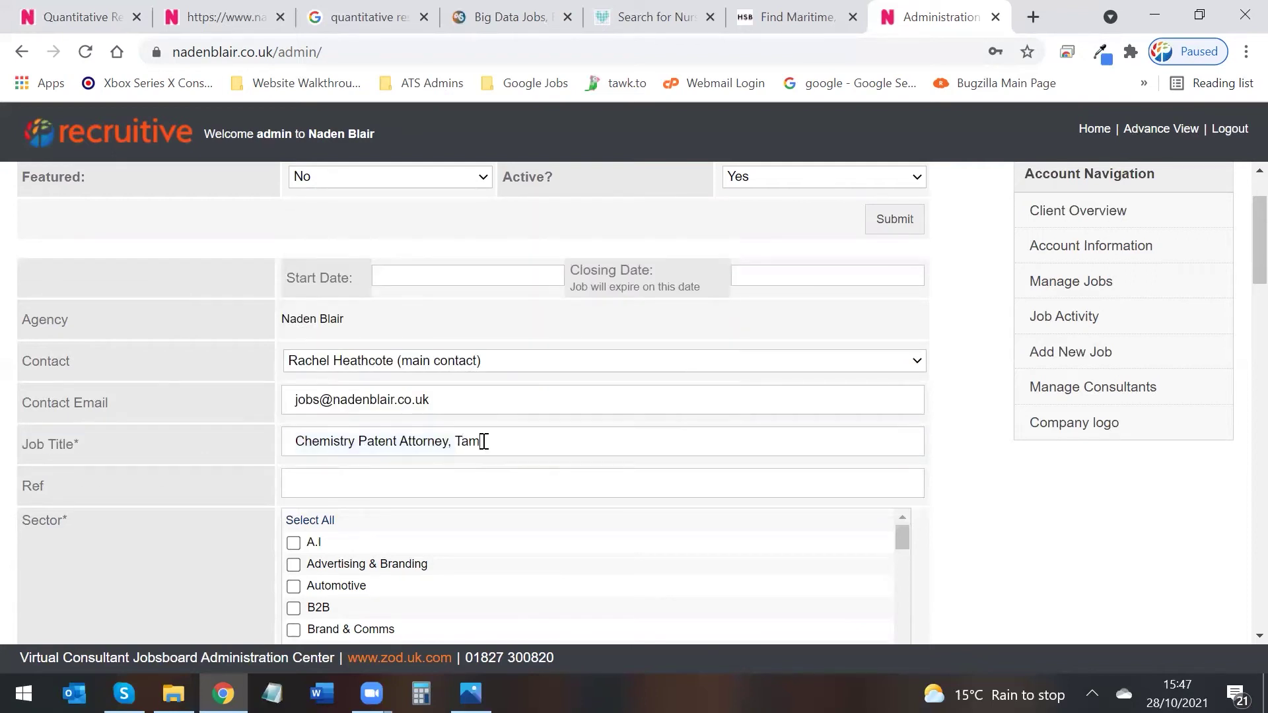
{"action": "type", "text": "worth"}
{"action": "left_click", "coordinate": [319, 480]}
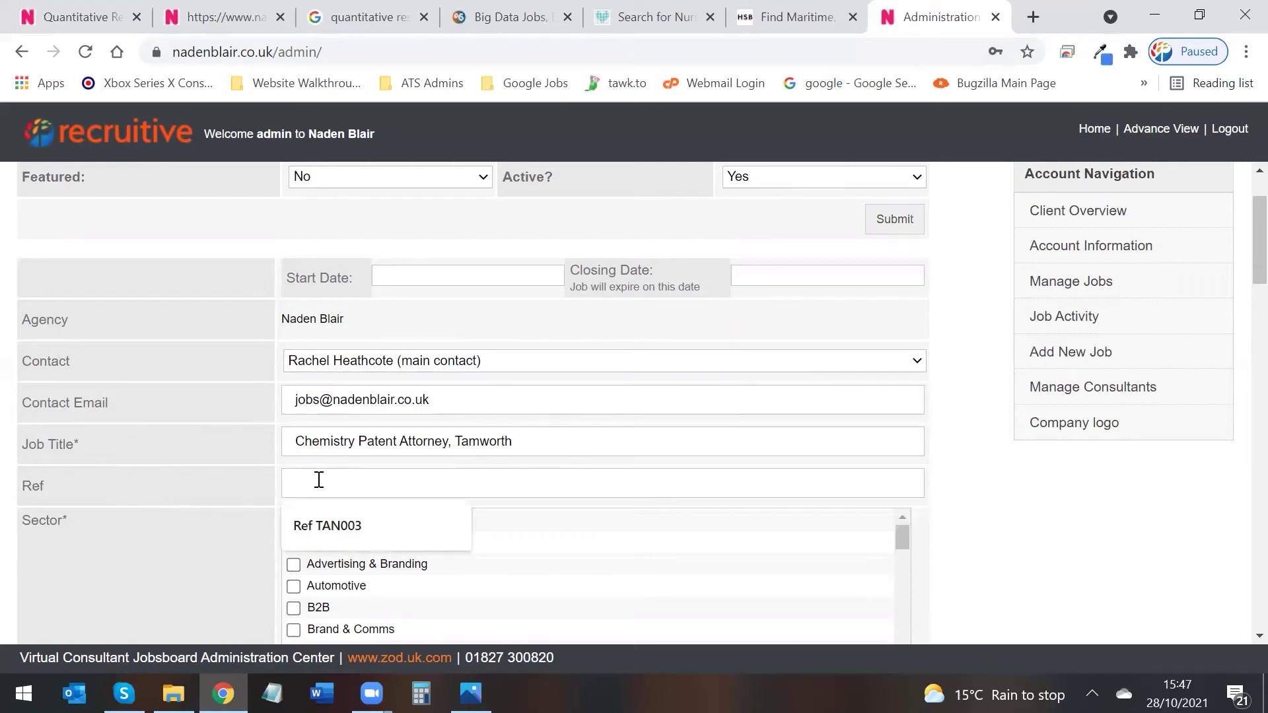
{"action": "left_click", "coordinate": [236, 484]}
Step: Assign the job to the A.I, Advertising & Branding and Automotive sectors
{"action": "scroll", "coordinate": [236, 483], "scroll_direction": "down", "scroll_amount": 3}
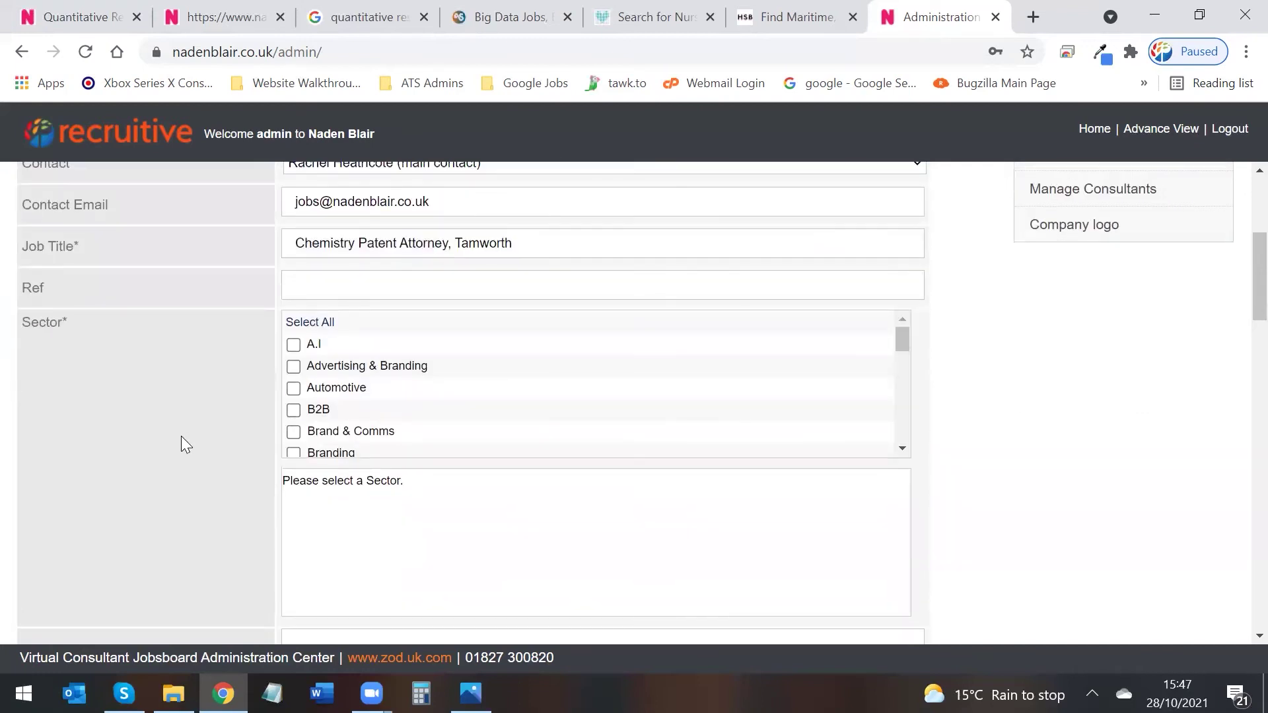
{"action": "left_click", "coordinate": [305, 345]}
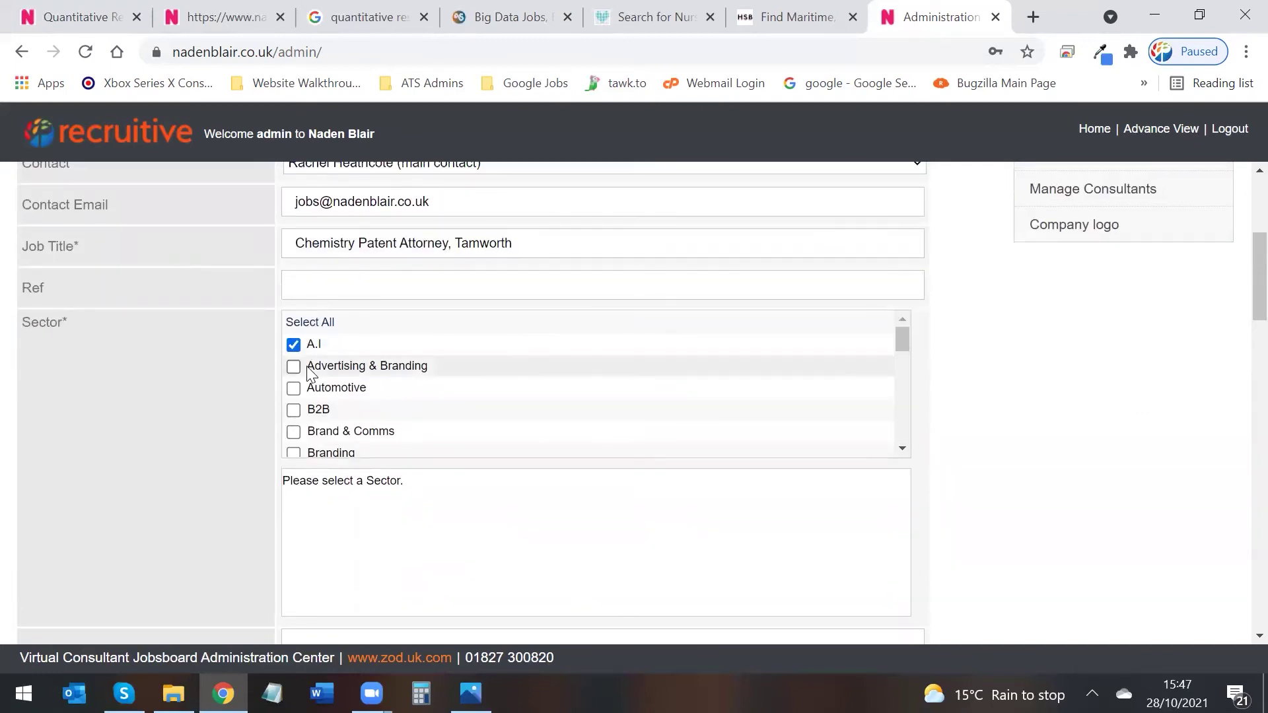
{"action": "left_click", "coordinate": [309, 367]}
{"action": "left_click", "coordinate": [313, 389]}
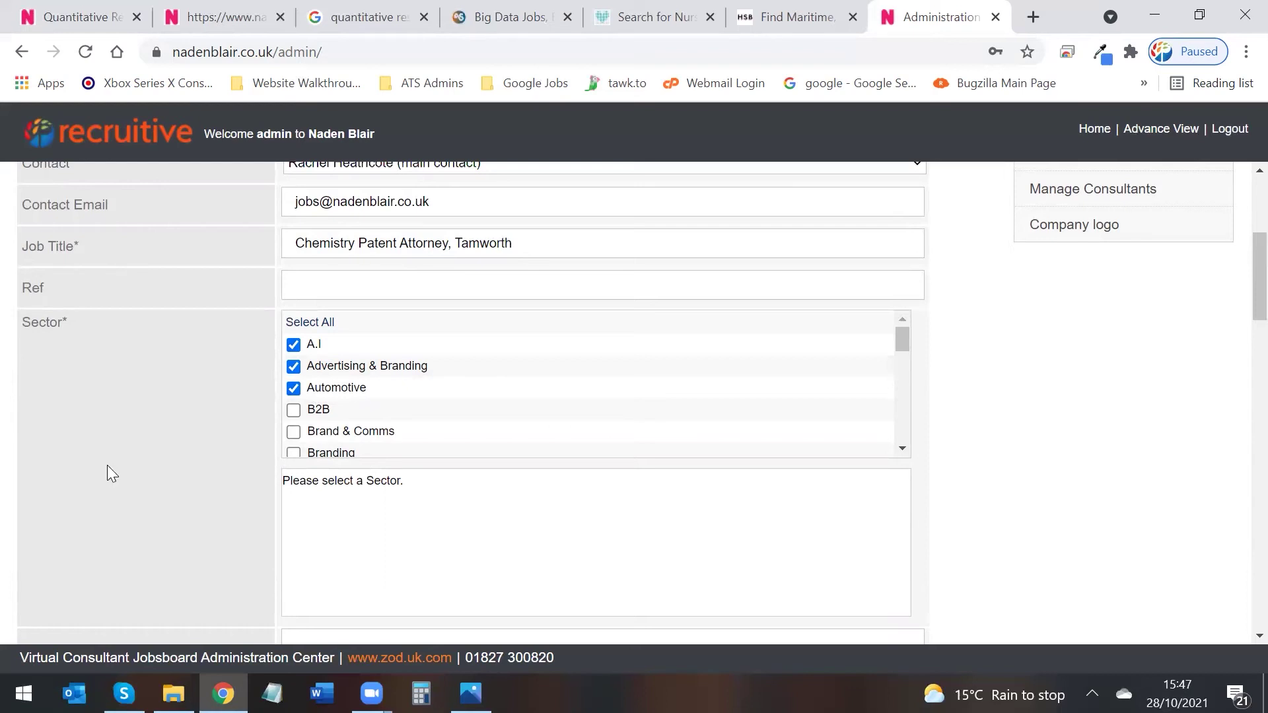
Step: Set the job's Link Title/Alt Text to "Apply Now"
{"action": "scroll", "coordinate": [107, 467], "scroll_direction": "down", "scroll_amount": 3}
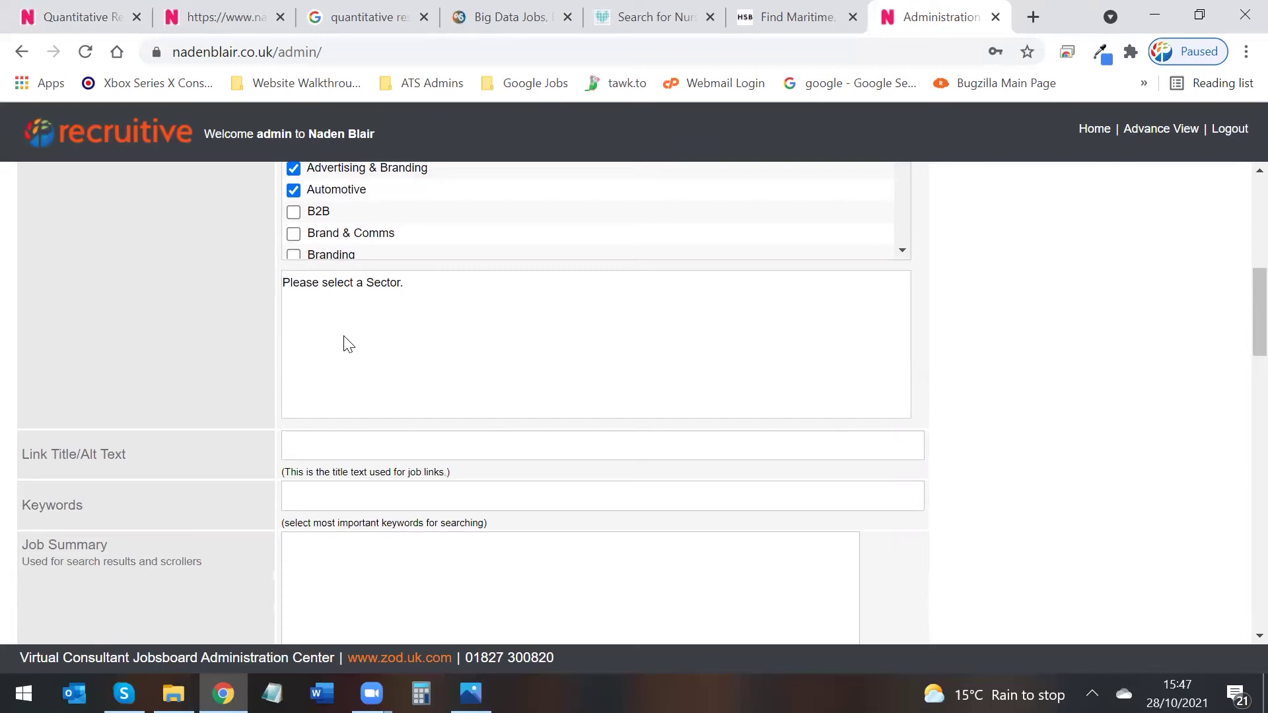
{"action": "triple_click", "coordinate": [63, 455]}
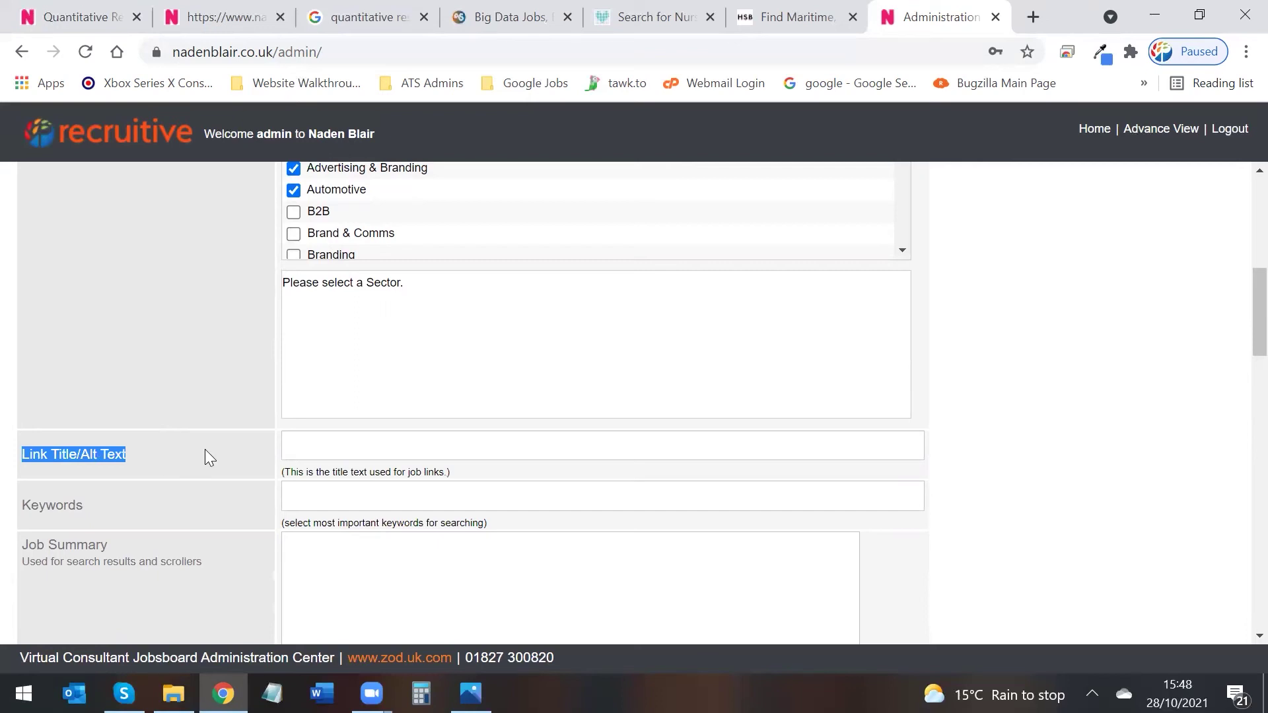
{"action": "left_click", "coordinate": [309, 444]}
{"action": "type", "text": "Appl"}
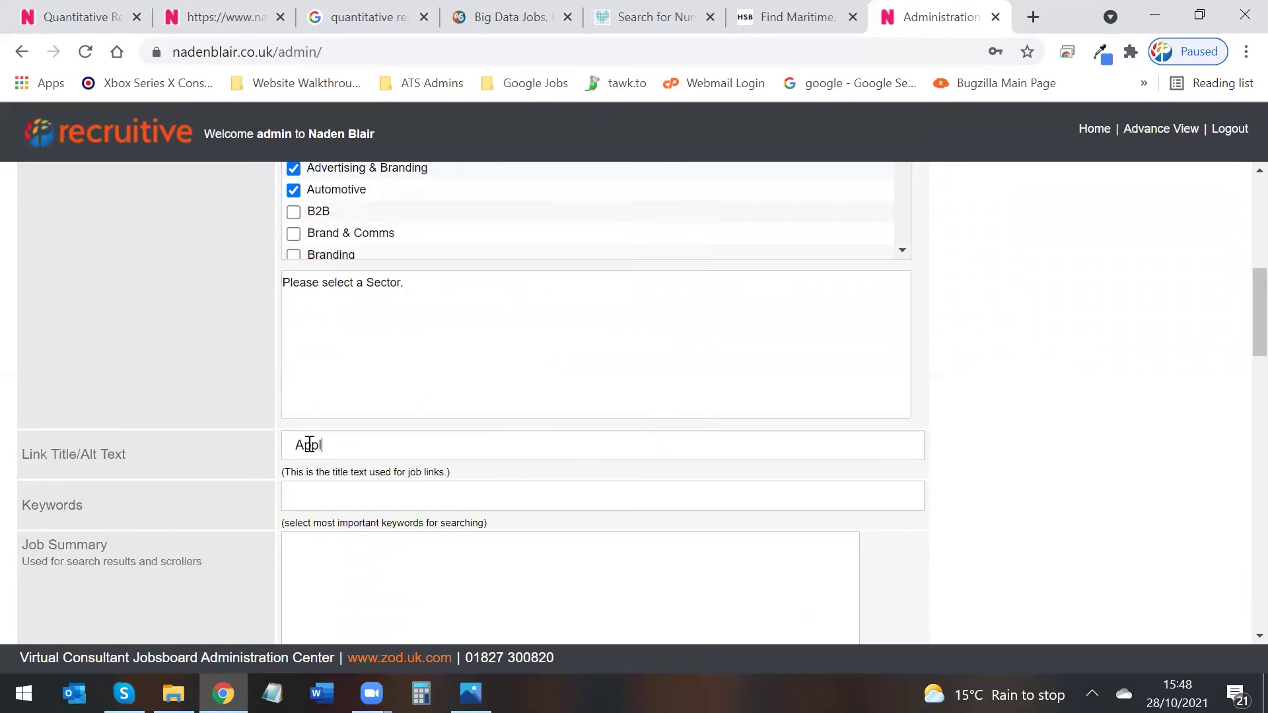
{"action": "type", "text": "y Now"}
Step: Try "manager, sales" as example keywords for the job and clear them again
{"action": "scroll", "coordinate": [223, 415], "scroll_direction": "down", "scroll_amount": 3}
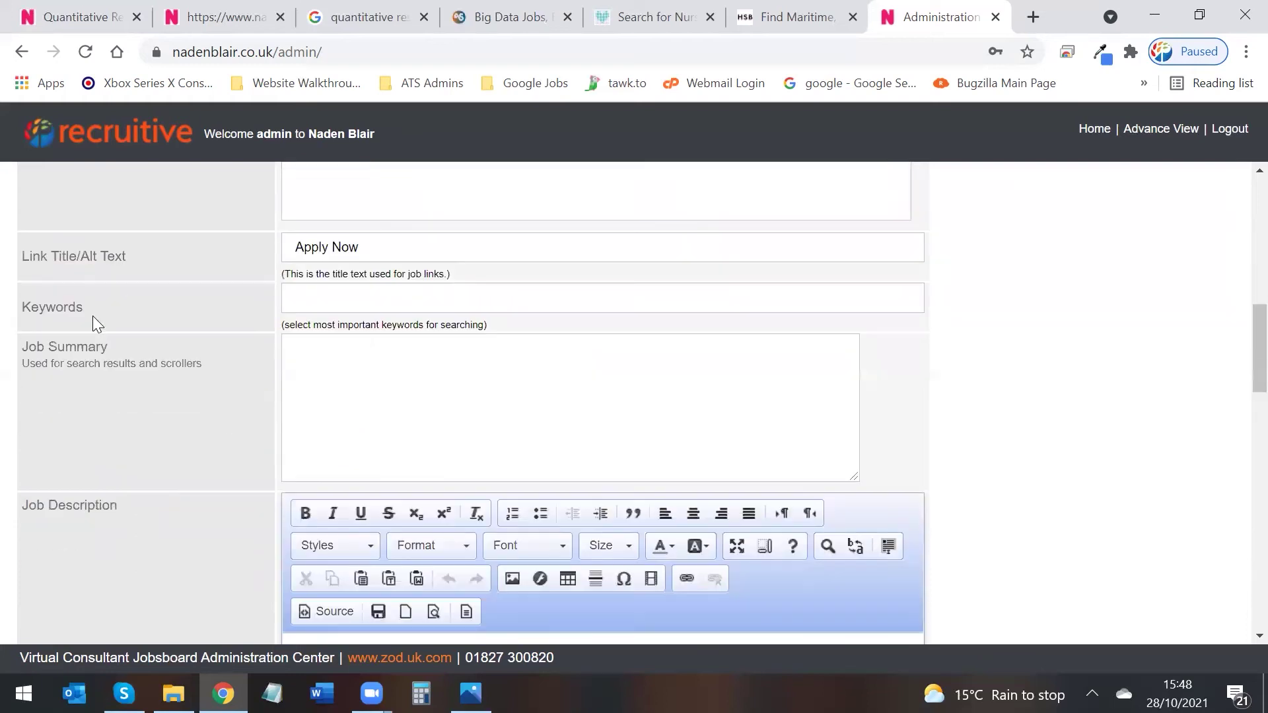
{"action": "double_click", "coordinate": [67, 308]}
{"action": "left_click", "coordinate": [303, 291]}
{"action": "type", "text": "manager, sales"}
{"action": "left_click_drag", "start_coordinate": [401, 292], "coordinate": [175, 299]}
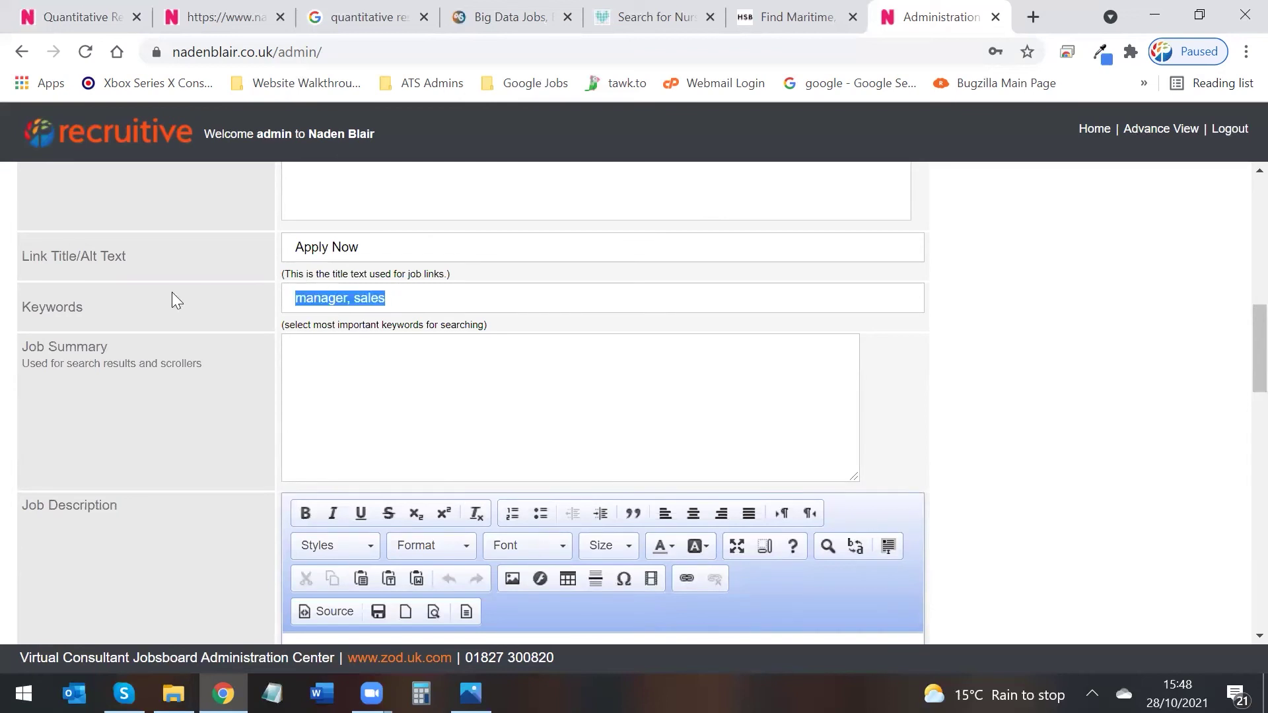
{"action": "key", "text": "BackSpace"}
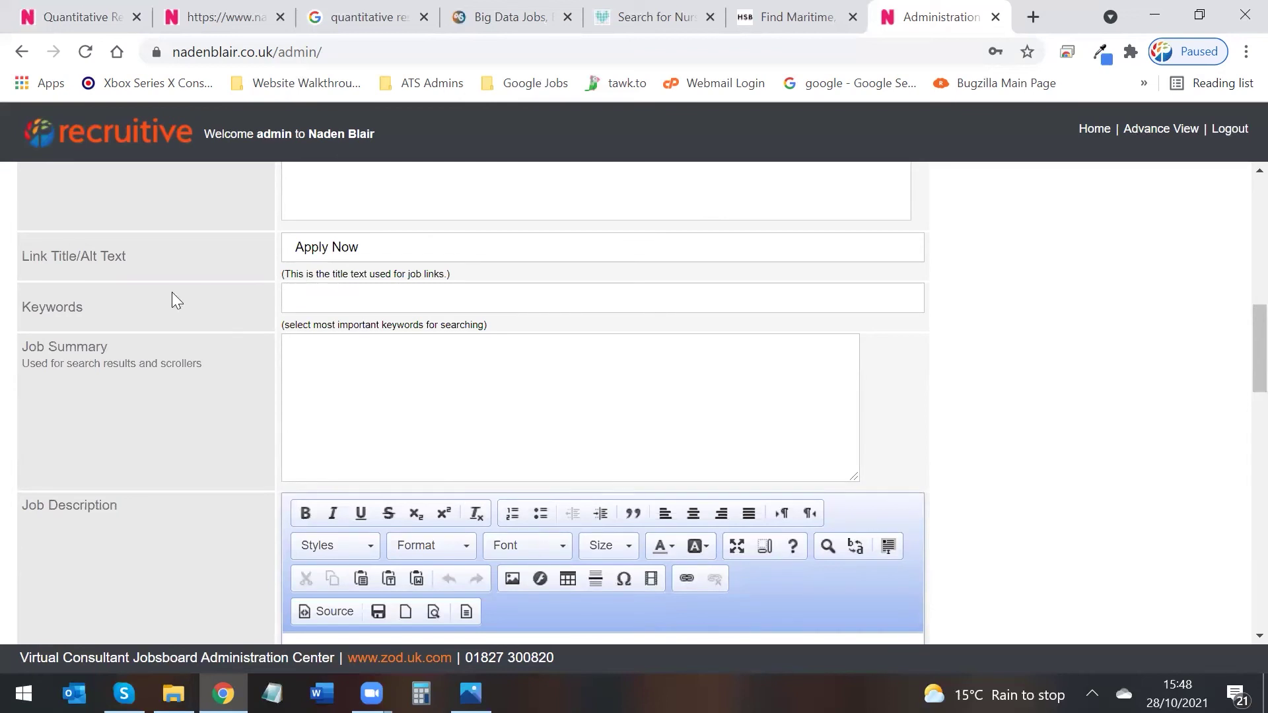
{"action": "double_click", "coordinate": [71, 307]}
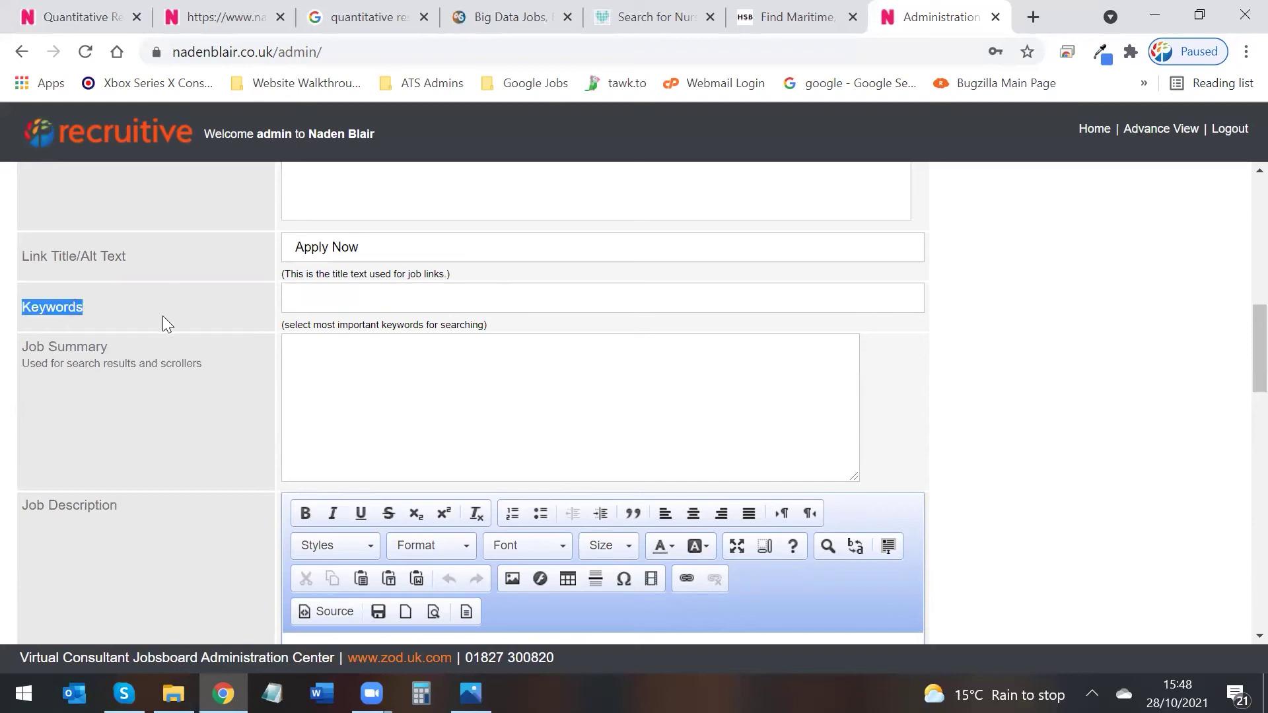
{"action": "left_click", "coordinate": [162, 315]}
Step: Enter "Job summary" as the placeholder text in the Job Summary field and highlight it
{"action": "left_click", "coordinate": [361, 367]}
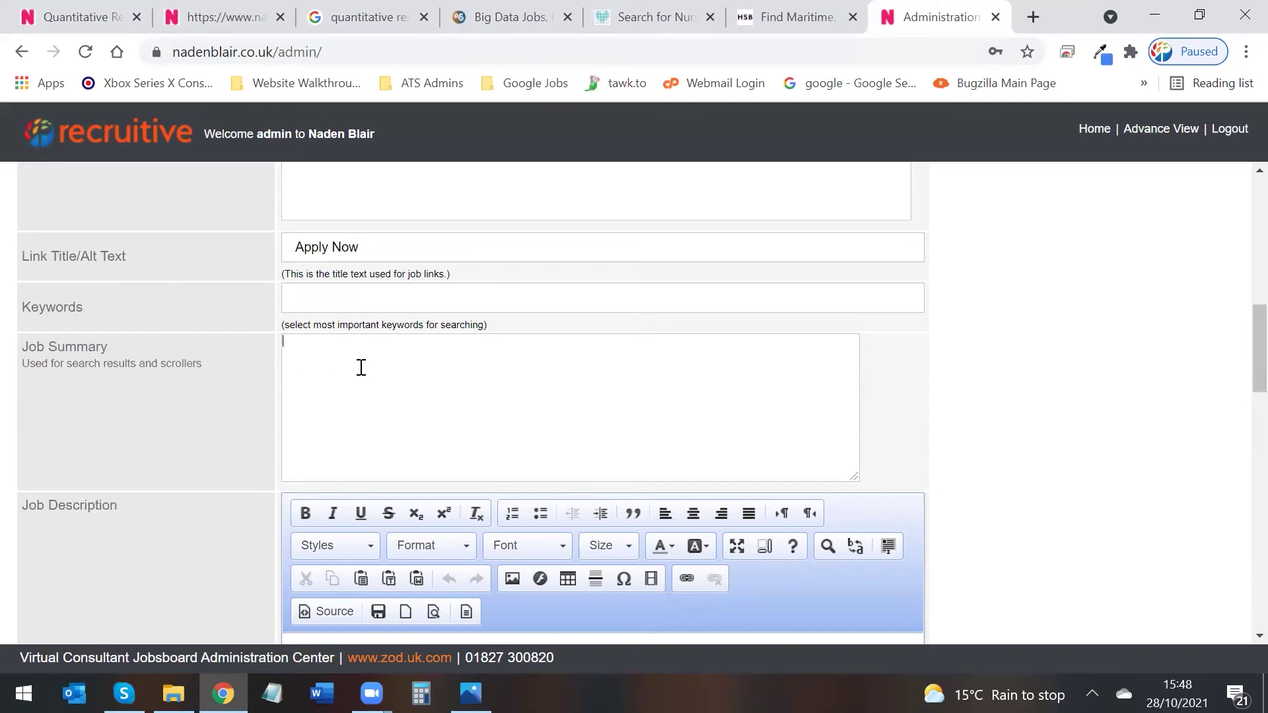
{"action": "type", "text": "Job summary"}
{"action": "left_click_drag", "start_coordinate": [363, 344], "coordinate": [140, 345]}
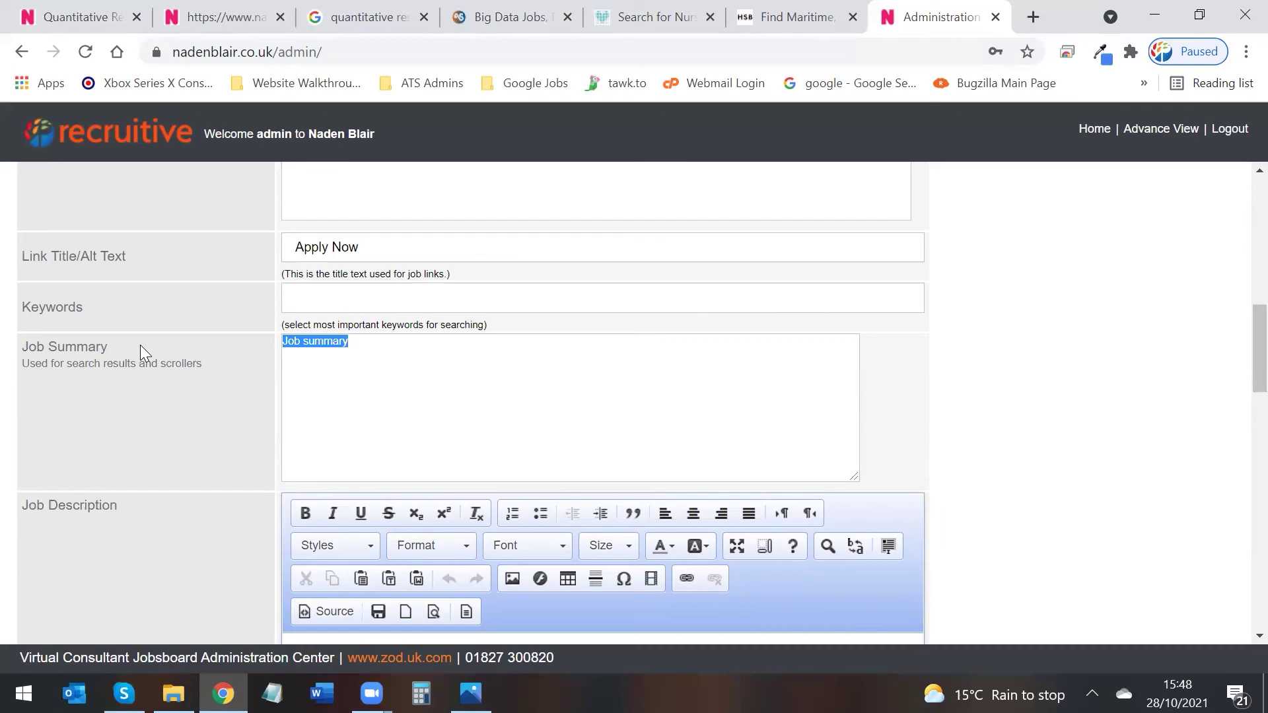
Step: Write "job description" as the placeholder text of the Job Description, correcting its spelling
{"action": "scroll", "coordinate": [140, 344], "scroll_direction": "down", "scroll_amount": 3}
{"action": "left_click", "coordinate": [423, 545]}
{"action": "type", "text": "jo"}
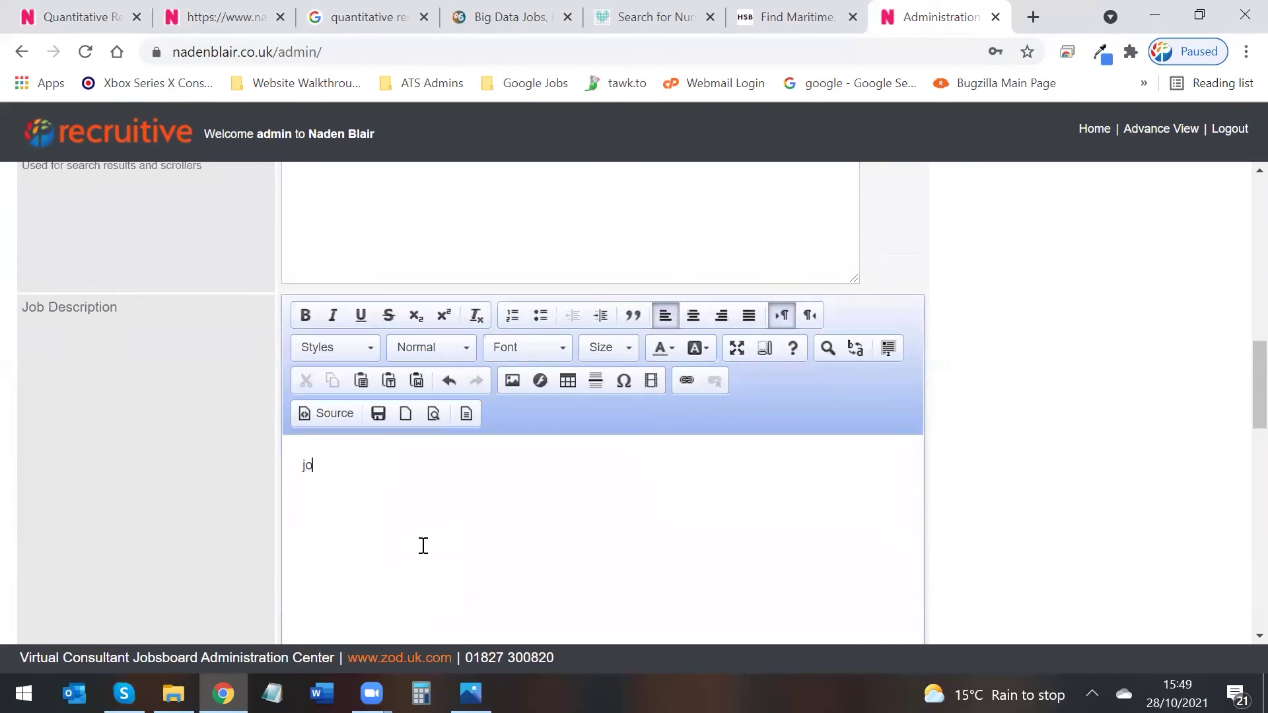
{"action": "type", "text": "b descriotion"}
{"action": "key", "text": "Left"}
{"action": "key", "text": "Left"}
{"action": "key", "text": "Left"}
{"action": "key", "text": "Left"}
{"action": "key", "text": "BackSpace"}
{"action": "type", "text": "p"}
Step: Select the description text, view the Paste from Word dialog and close it without pasting anything
{"action": "triple_click", "coordinate": [295, 460]}
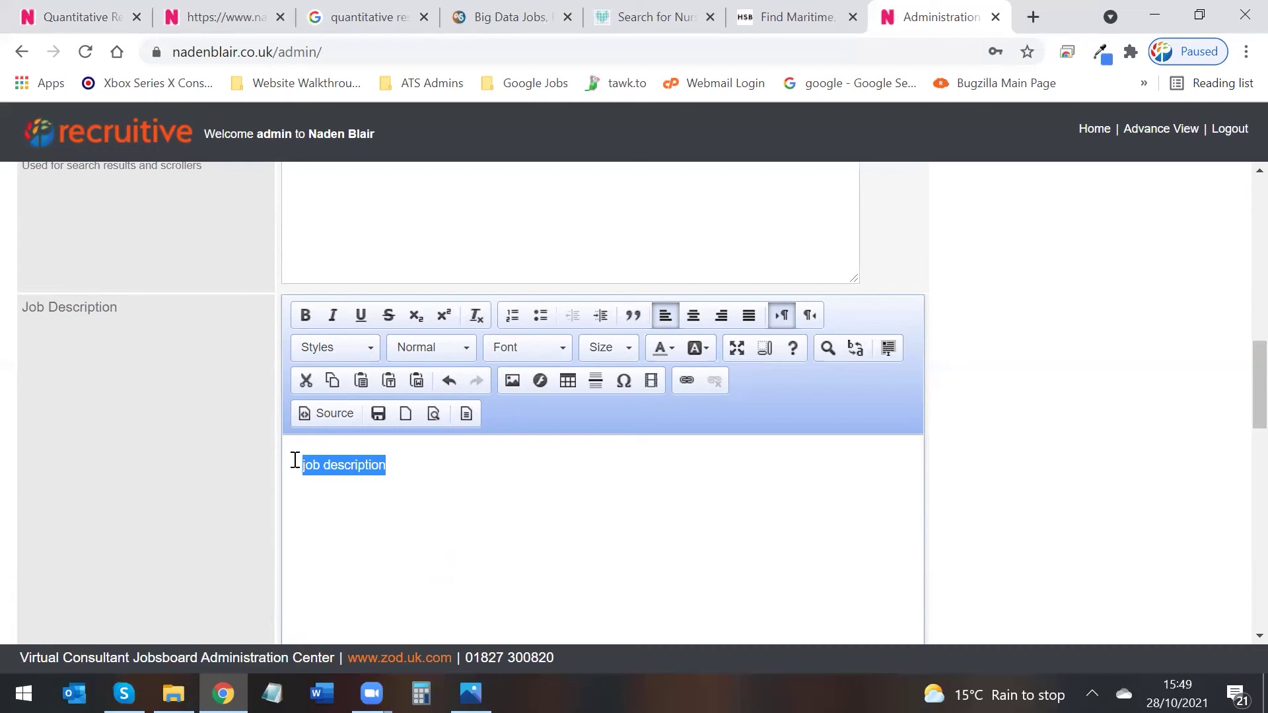
{"action": "left_click", "coordinate": [417, 382]}
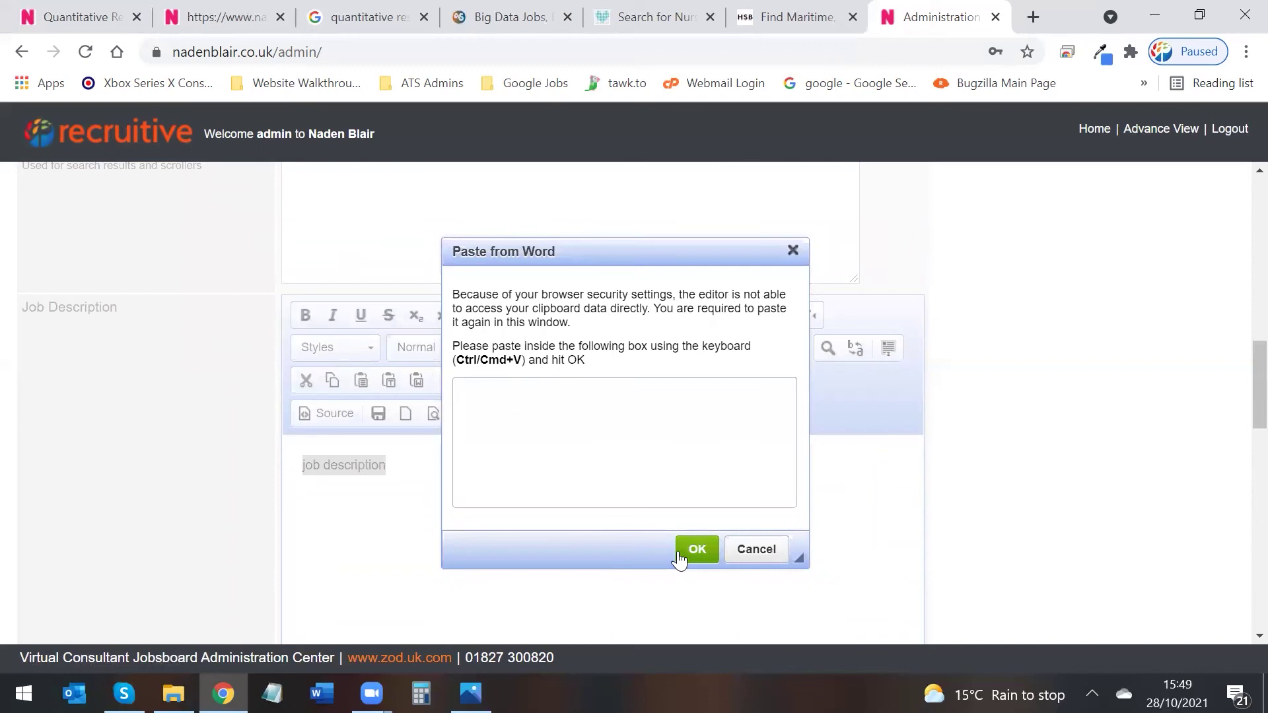
{"action": "left_click", "coordinate": [753, 555]}
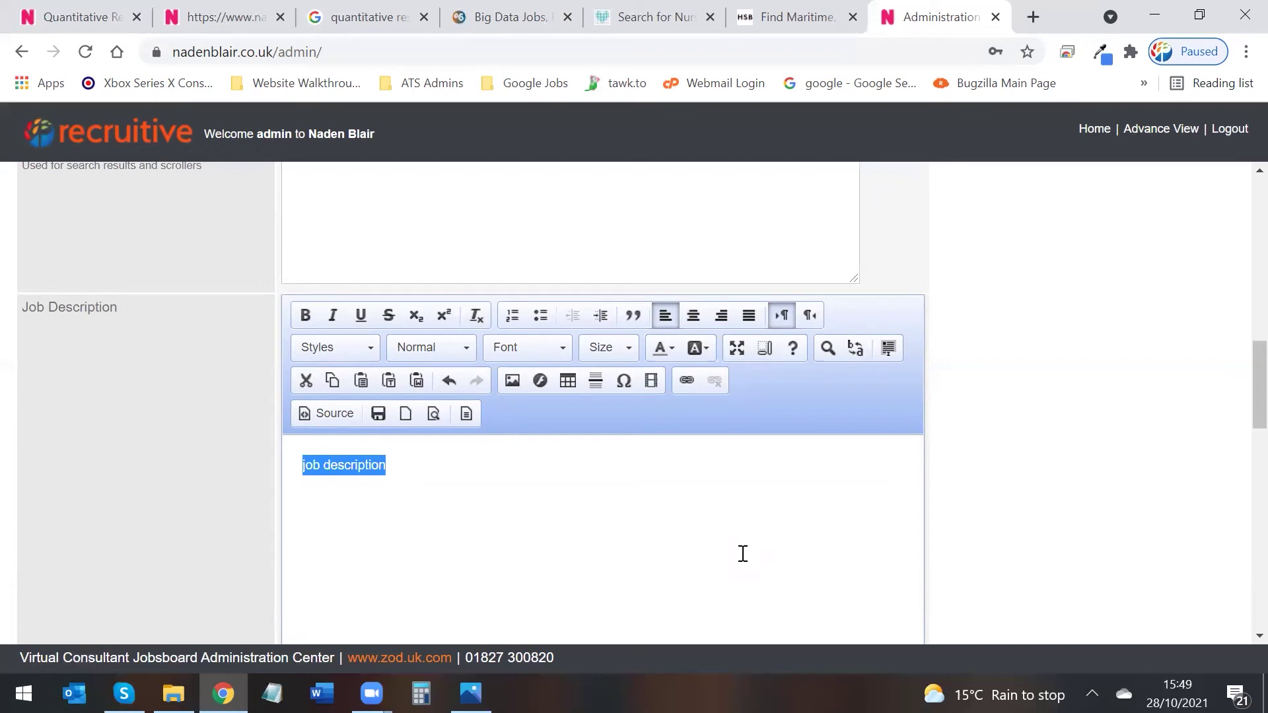
Step: Review the available contract types and salary currencies for the job without changing either selection
{"action": "scroll", "coordinate": [711, 526], "scroll_direction": "down", "scroll_amount": 10}
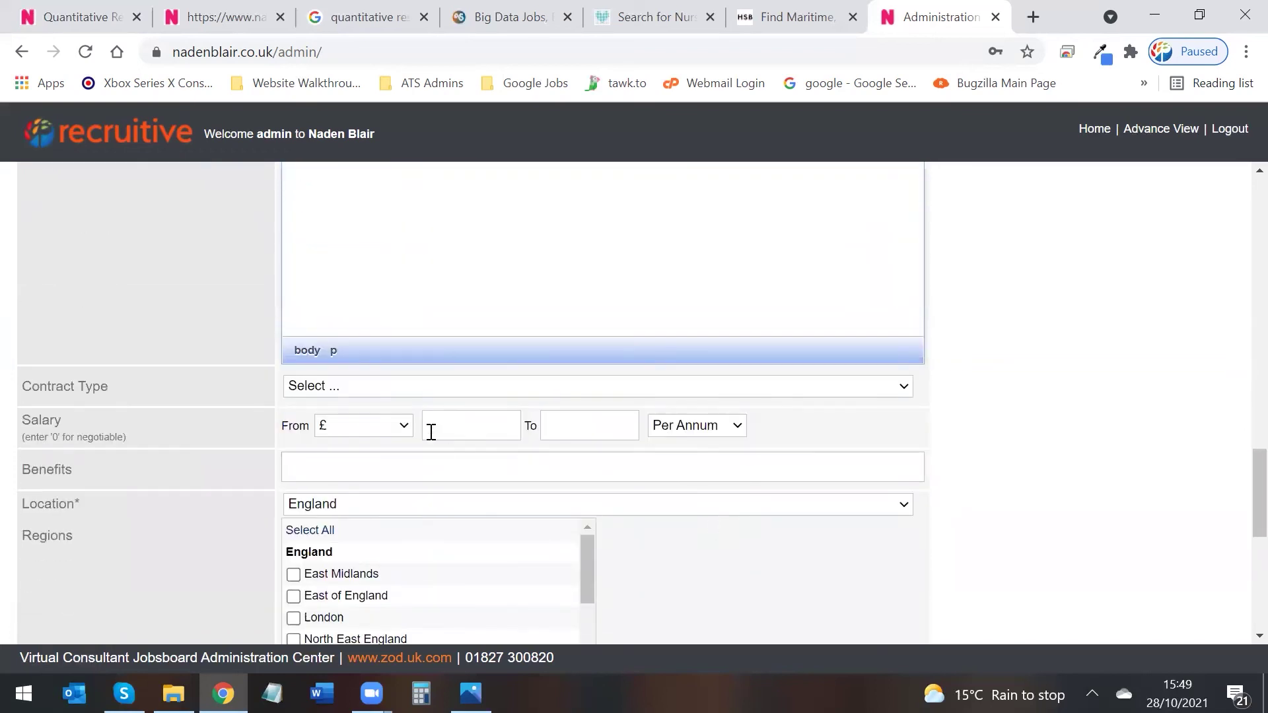
{"action": "left_click", "coordinate": [416, 389]}
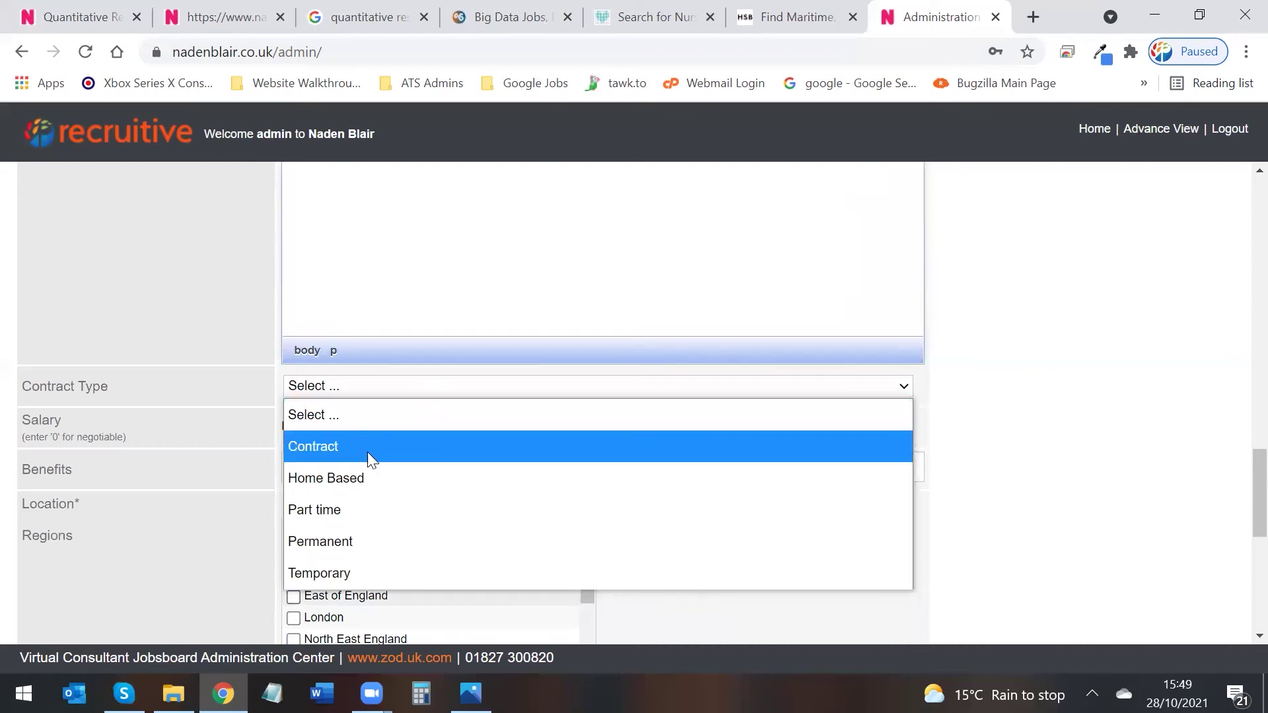
{"action": "left_click", "coordinate": [223, 422]}
{"action": "left_click", "coordinate": [337, 426]}
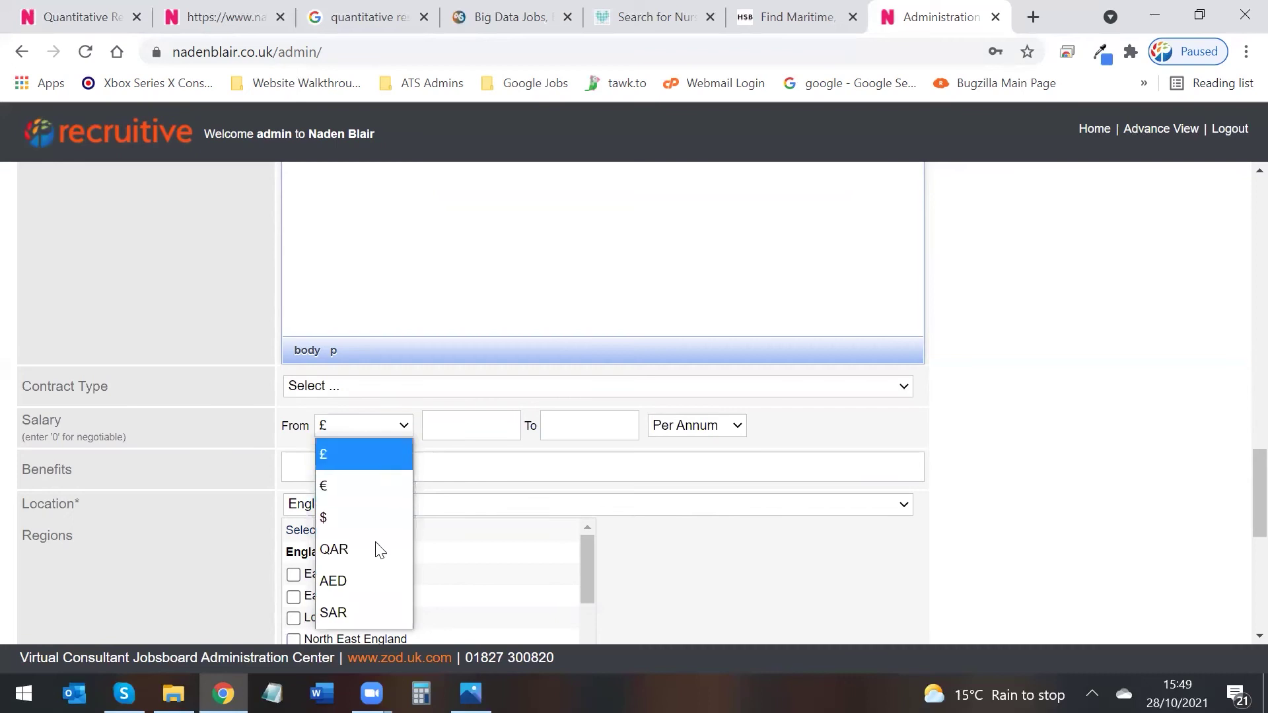
{"action": "left_click", "coordinate": [196, 442]}
Step: Set the salary from 35000 to 45000, keeping it per annum, and enter "Pension" as the job's benefits
{"action": "left_click", "coordinate": [455, 428]}
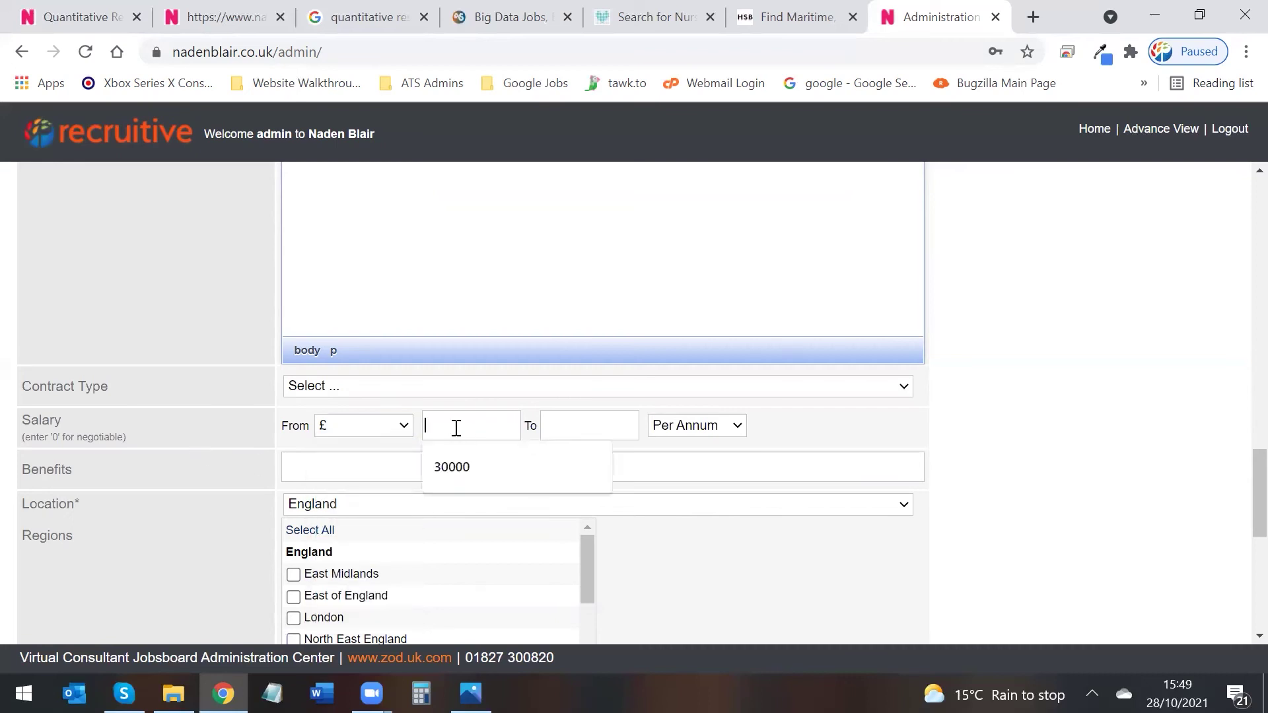
{"action": "type", "text": "35000"}
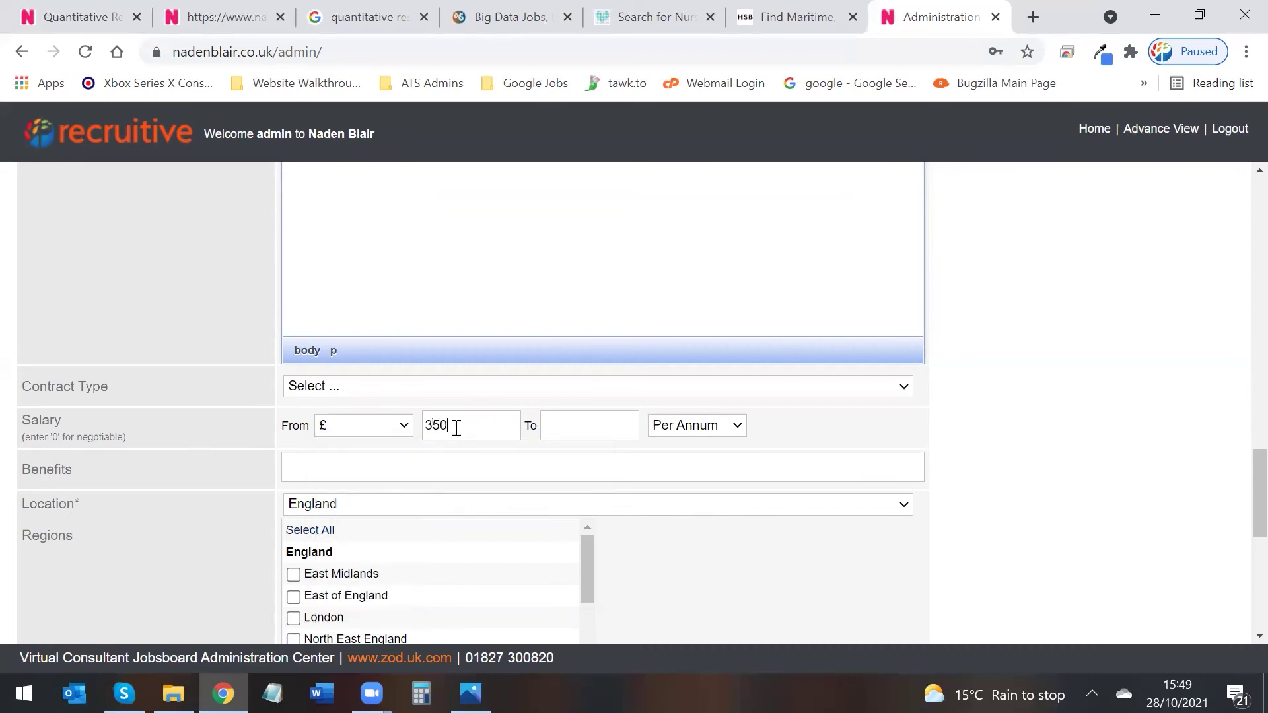
{"action": "left_click", "coordinate": [568, 425]}
{"action": "type", "text": "45000"}
{"action": "left_click", "coordinate": [674, 434]}
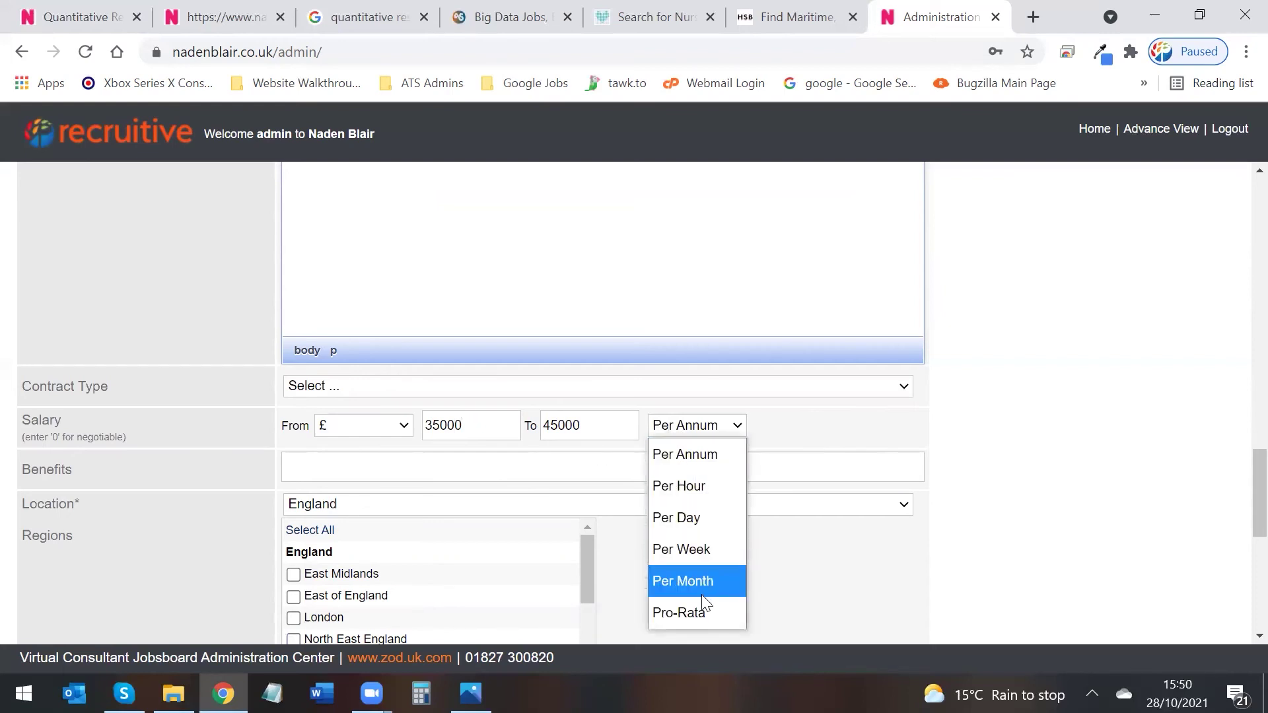
{"action": "left_click", "coordinate": [794, 594]}
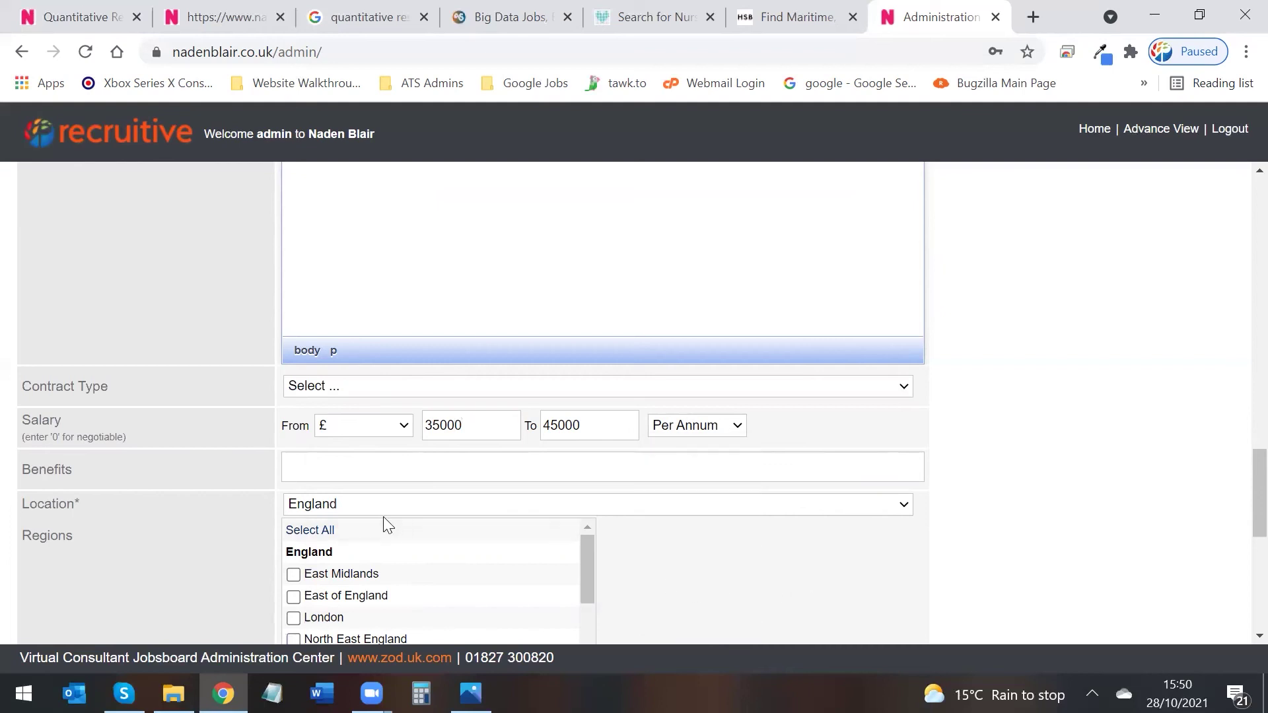
{"action": "left_click", "coordinate": [335, 470]}
{"action": "type", "text": "Pension"}
Step: Keep England as the job's location and select the East Midlands region with Derbyshire as its county
{"action": "scroll", "coordinate": [158, 456], "scroll_direction": "down", "scroll_amount": 3}
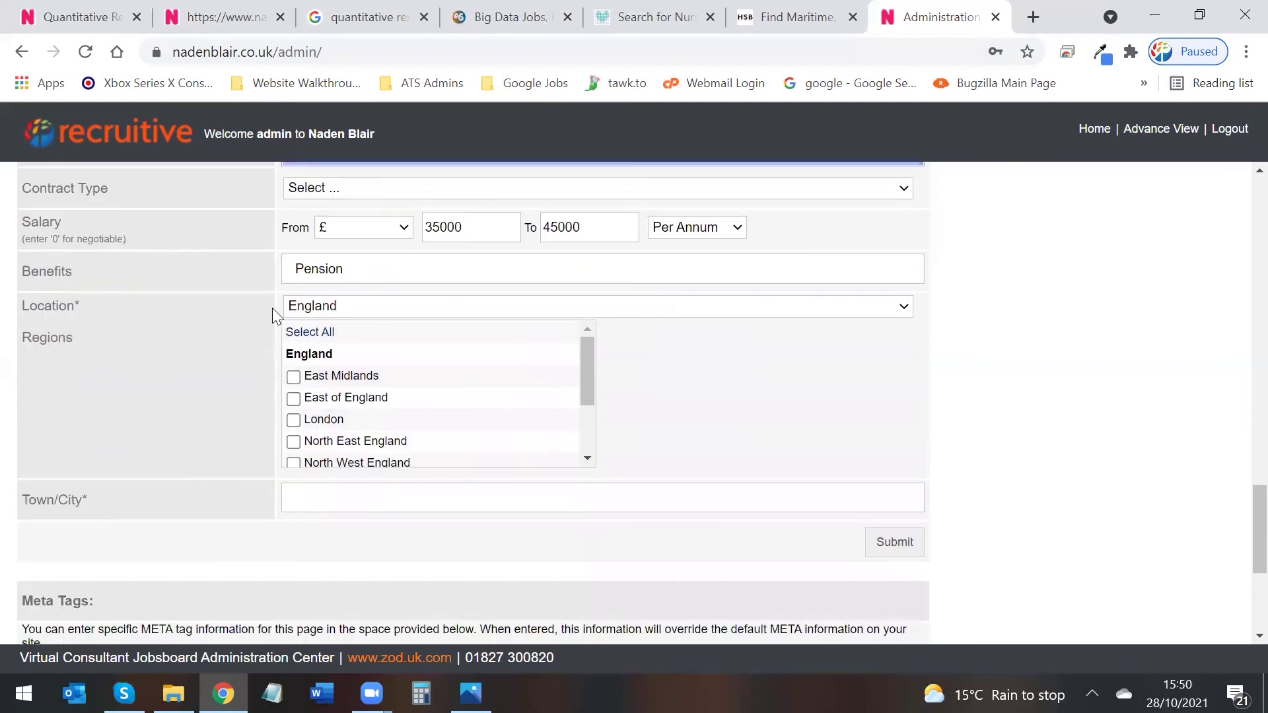
{"action": "left_click", "coordinate": [335, 309]}
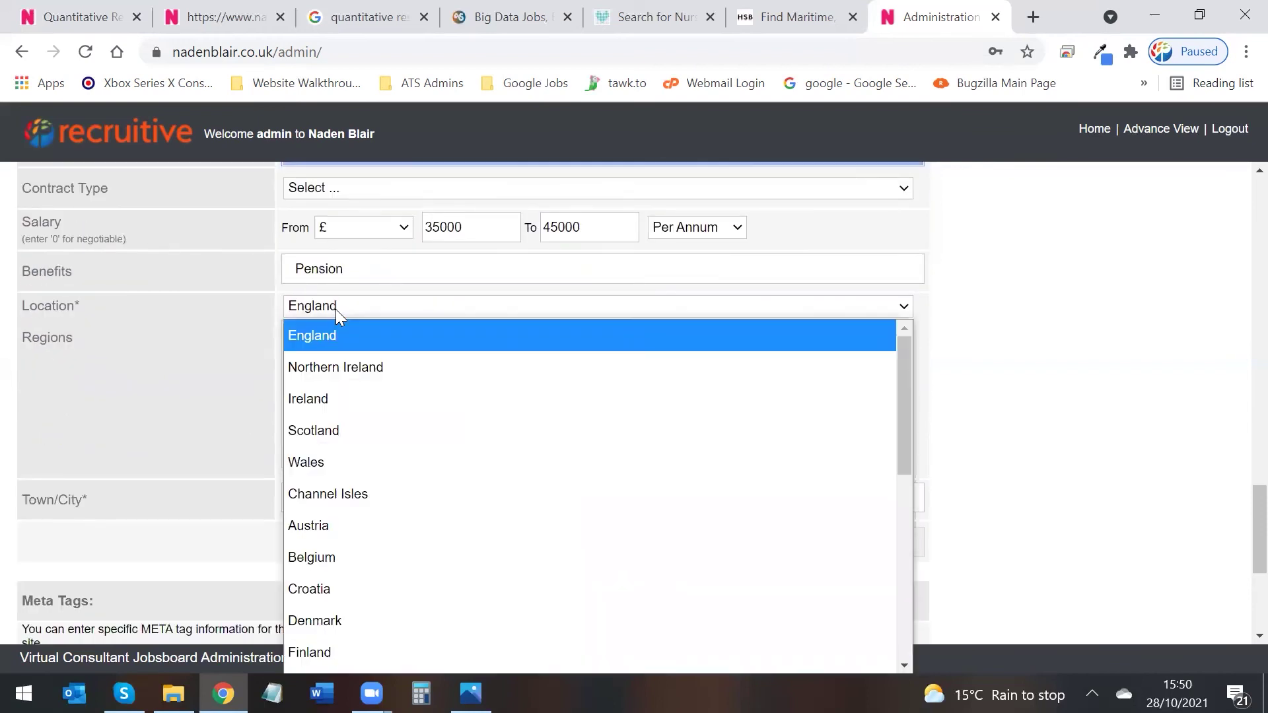
{"action": "left_click", "coordinate": [254, 310]}
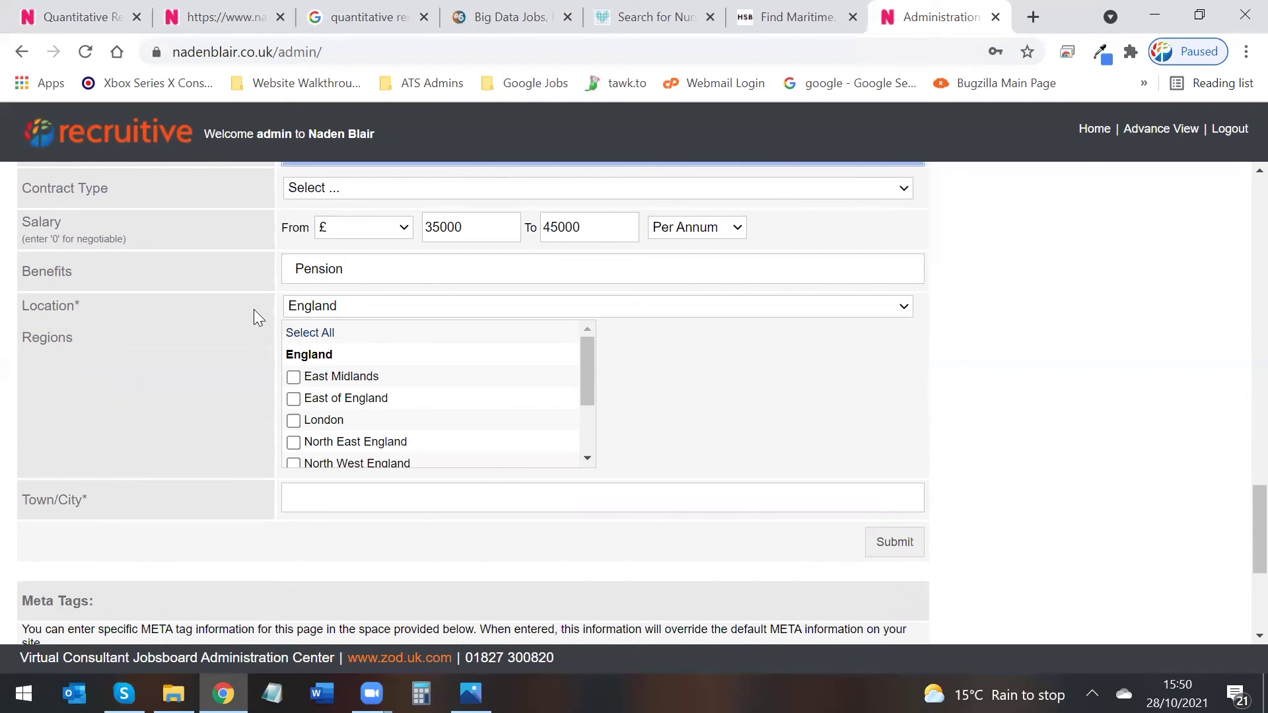
{"action": "left_click", "coordinate": [316, 383]}
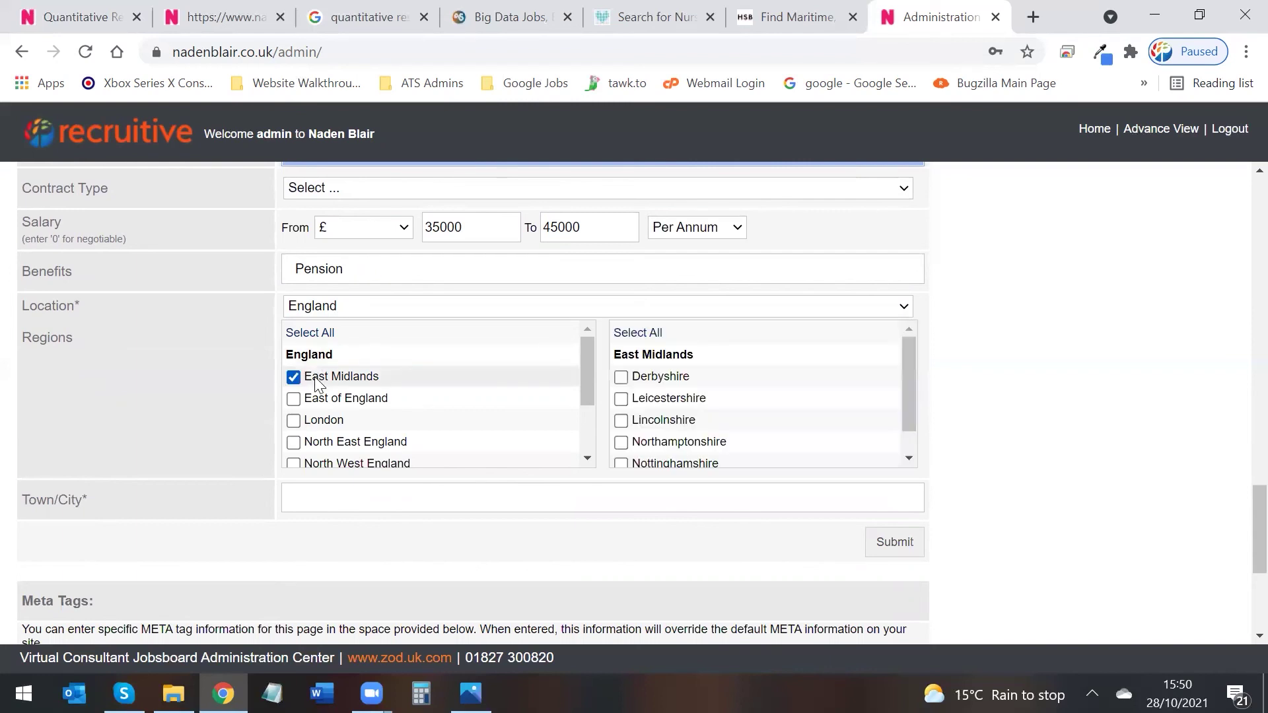
{"action": "left_click", "coordinate": [686, 377]}
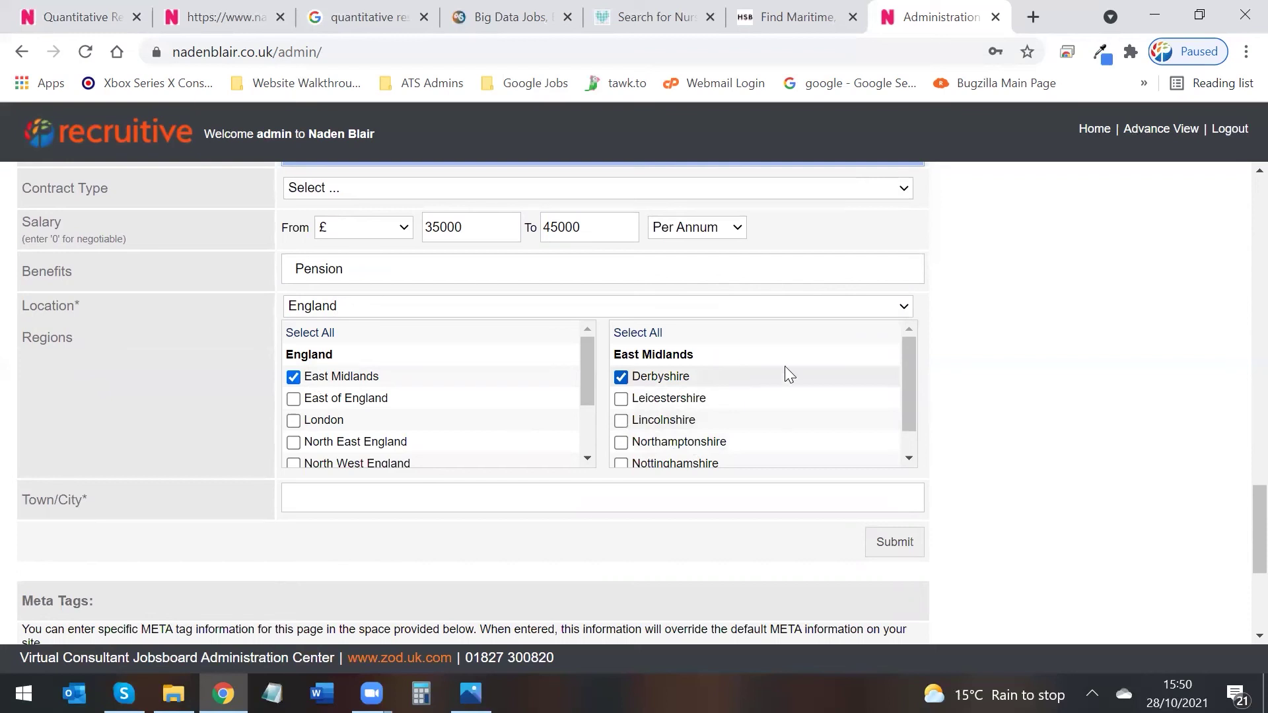
Step: Enter "Derby" as the job's Town/City and briefly highlight that field's label
{"action": "scroll", "coordinate": [967, 340], "scroll_direction": "down", "scroll_amount": 2}
{"action": "left_click", "coordinate": [757, 399]}
{"action": "type", "text": "Derby"}
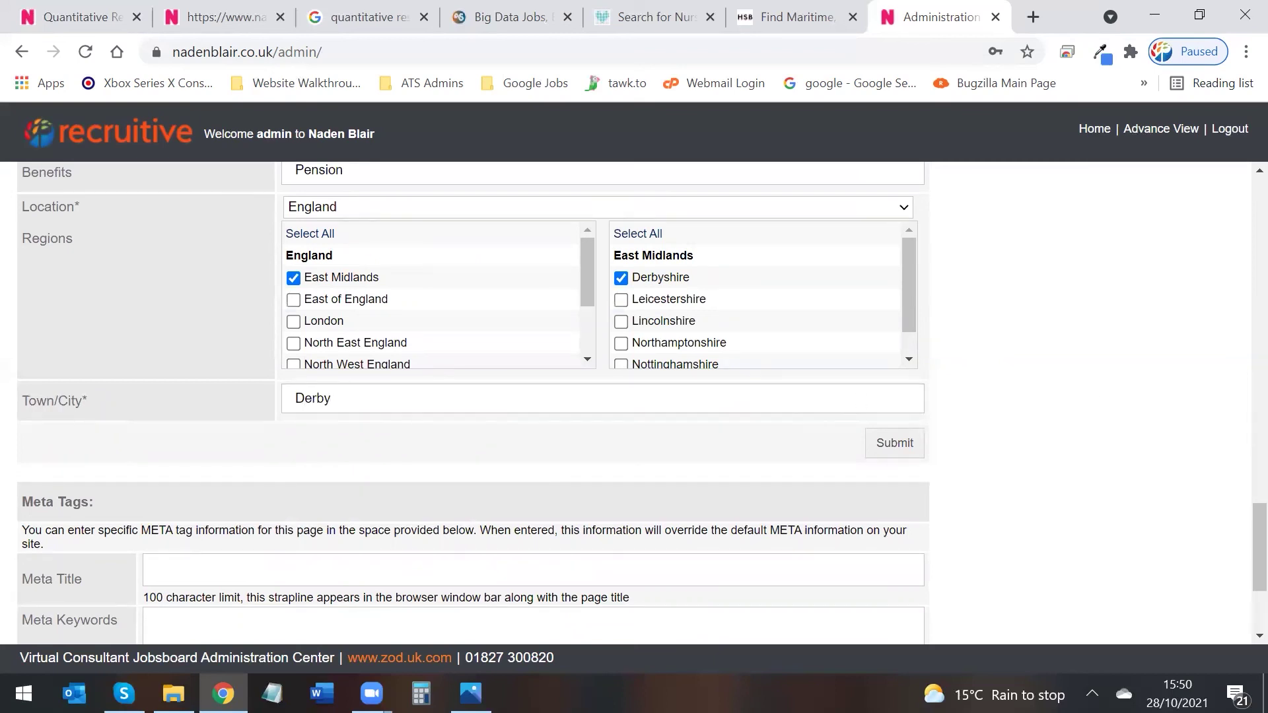
{"action": "triple_click", "coordinate": [78, 404]}
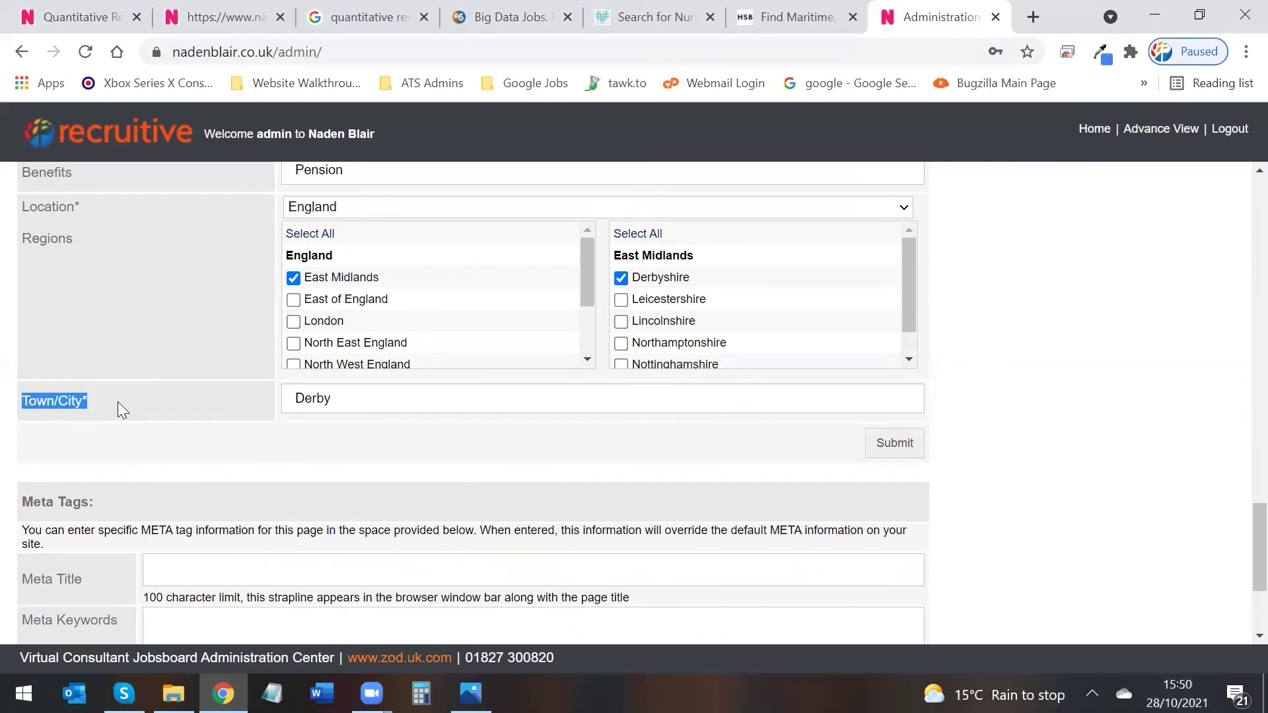
{"action": "left_click", "coordinate": [135, 394]}
Step: Highlight the Meta Tags heading and enter "Sales Manager Tamworth - Excellent Package OTE £100,000" as the Meta Title
{"action": "scroll", "coordinate": [136, 393], "scroll_direction": "down", "scroll_amount": 3}
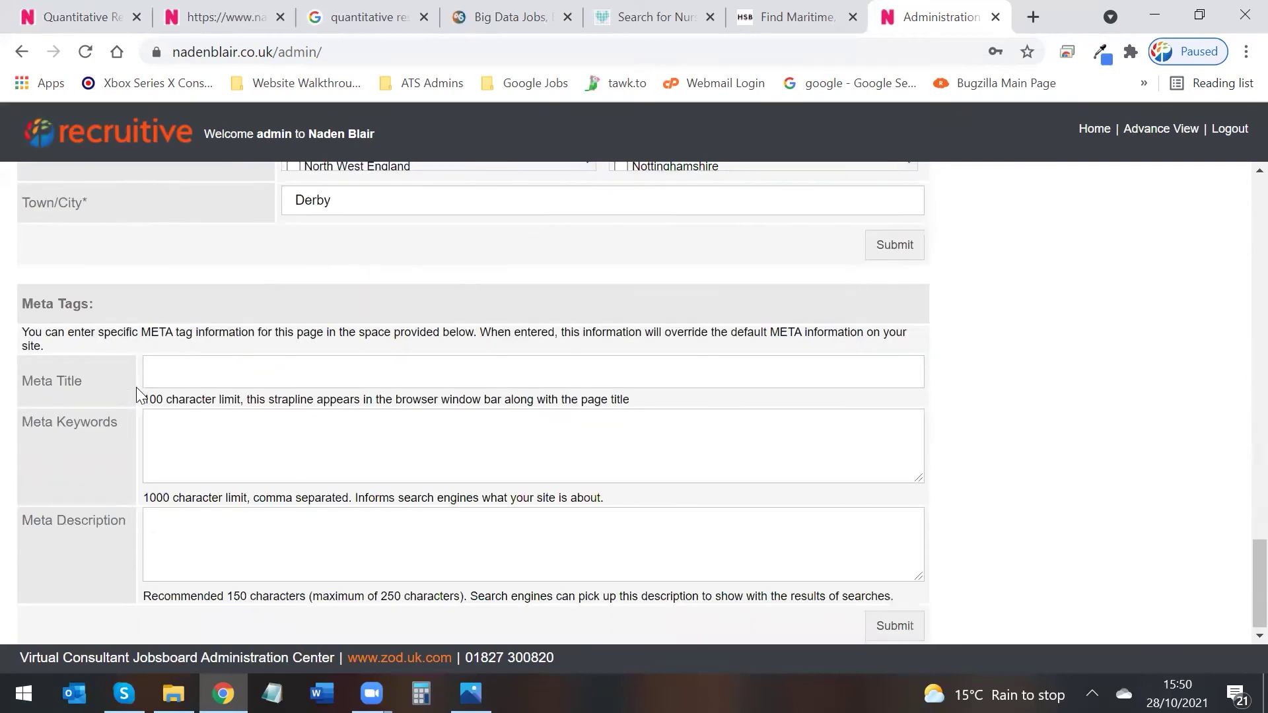
{"action": "triple_click", "coordinate": [71, 303]}
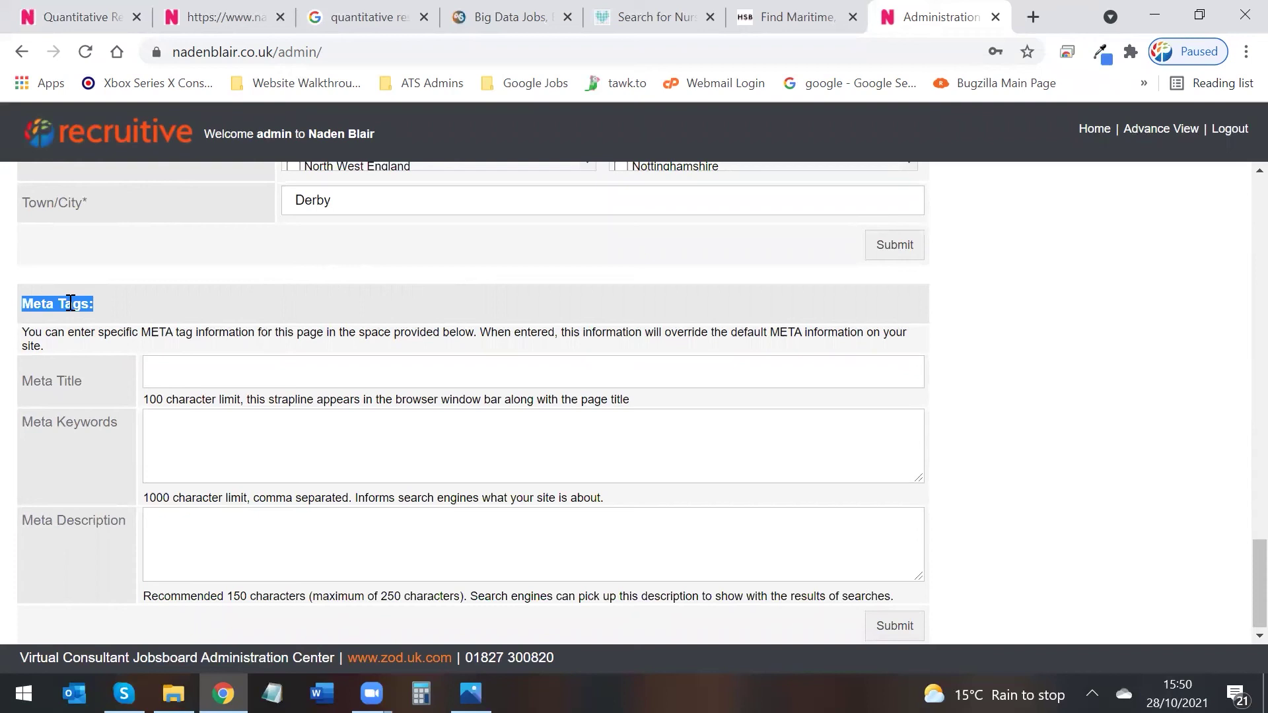
{"action": "scroll", "coordinate": [71, 303], "scroll_direction": "down", "scroll_amount": 1}
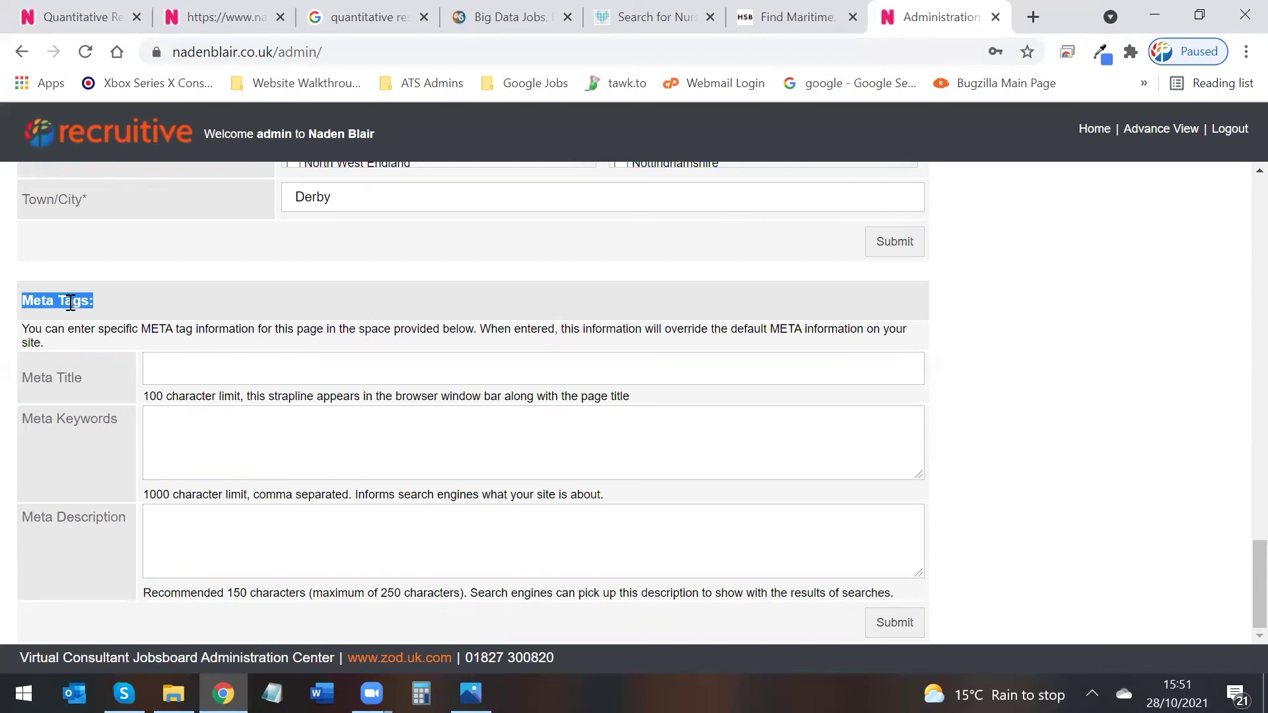
{"action": "left_click", "coordinate": [198, 378]}
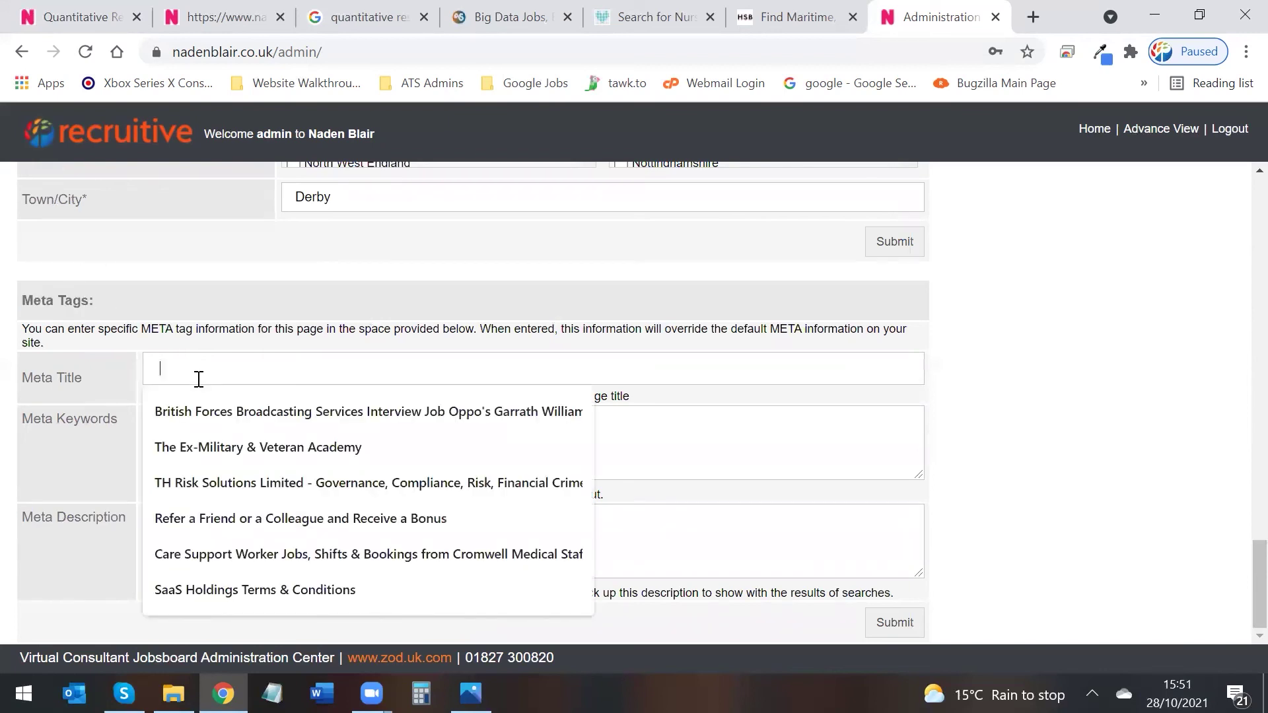
{"action": "type", "text": "Sales "}
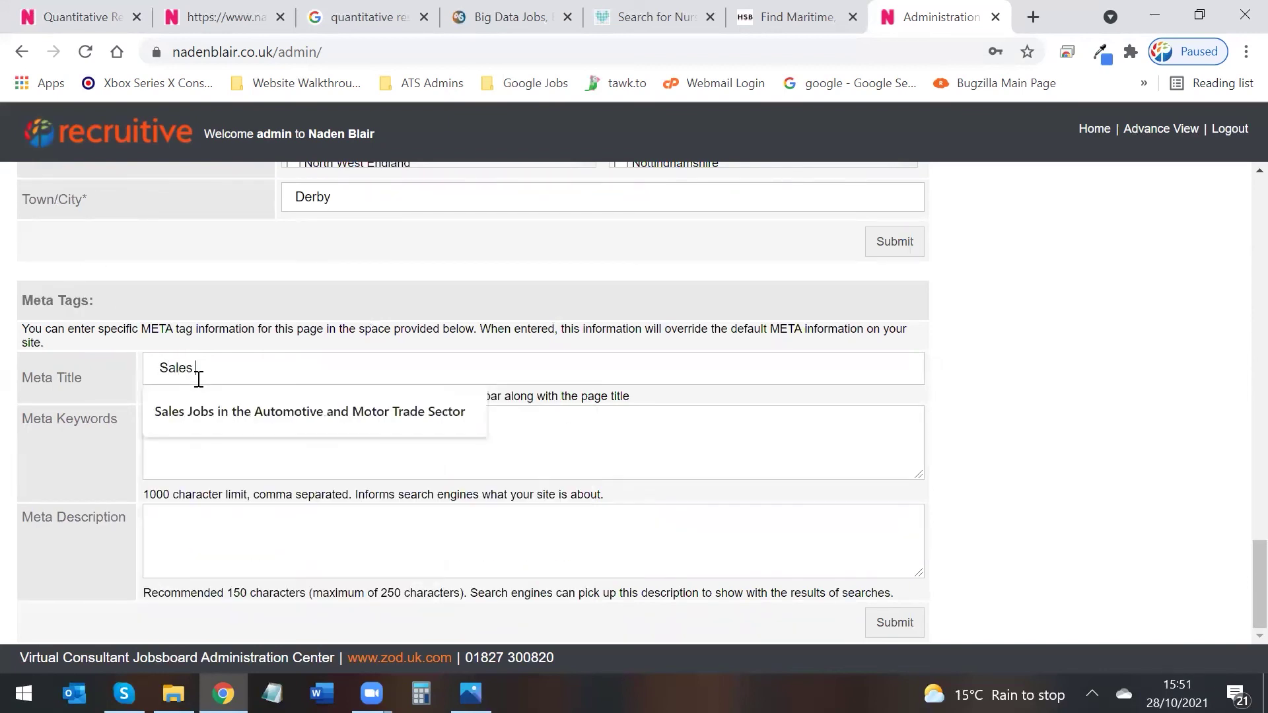
{"action": "type", "text": "Manager "}
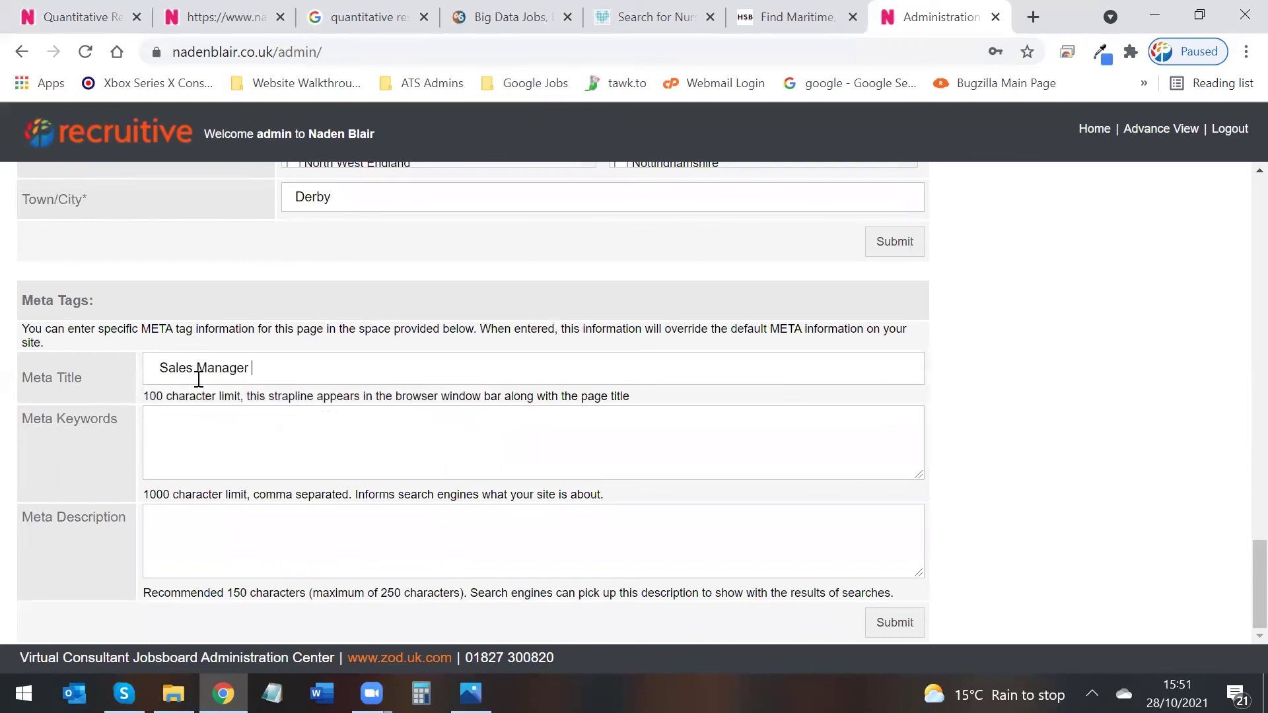
{"action": "type", "text": "Tamworth - Excellent Package"}
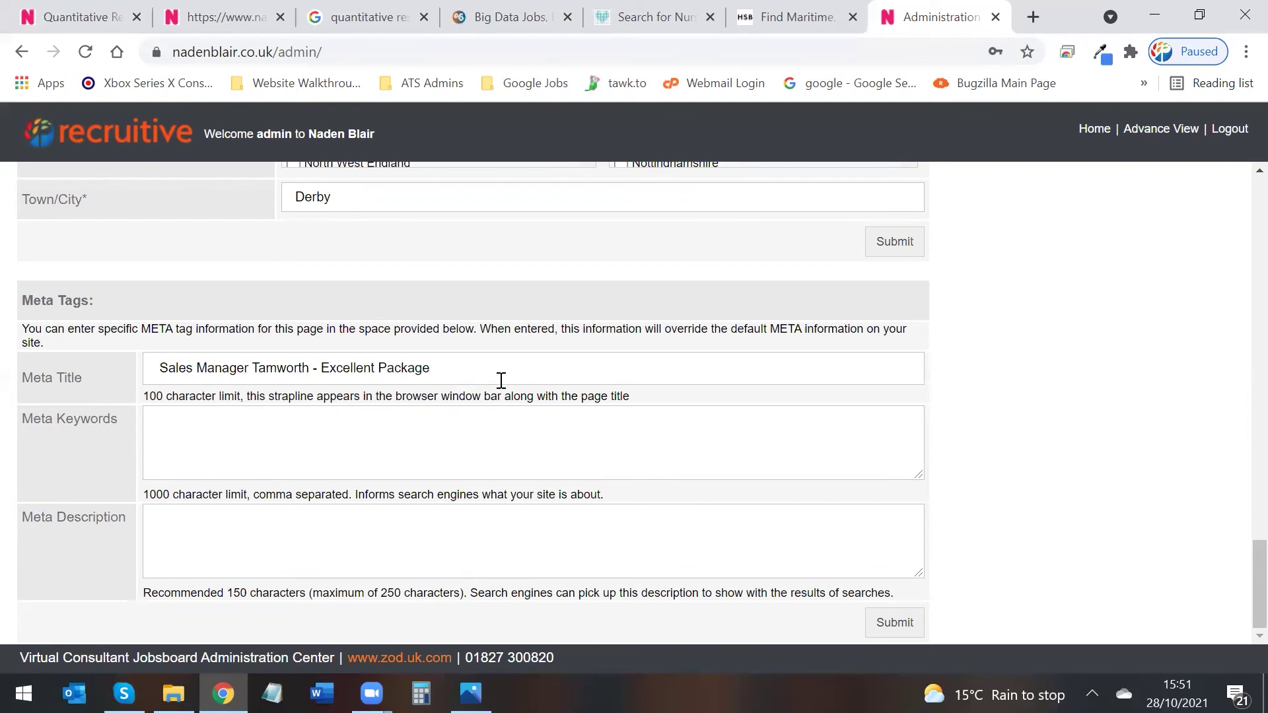
{"action": "type", "text": " OTE £100,000"}
Step: Copy the complete Meta Title text into the Meta Description
{"action": "left_click_drag", "start_coordinate": [522, 368], "coordinate": [141, 369]}
{"action": "key", "text": "ctrl+c"}
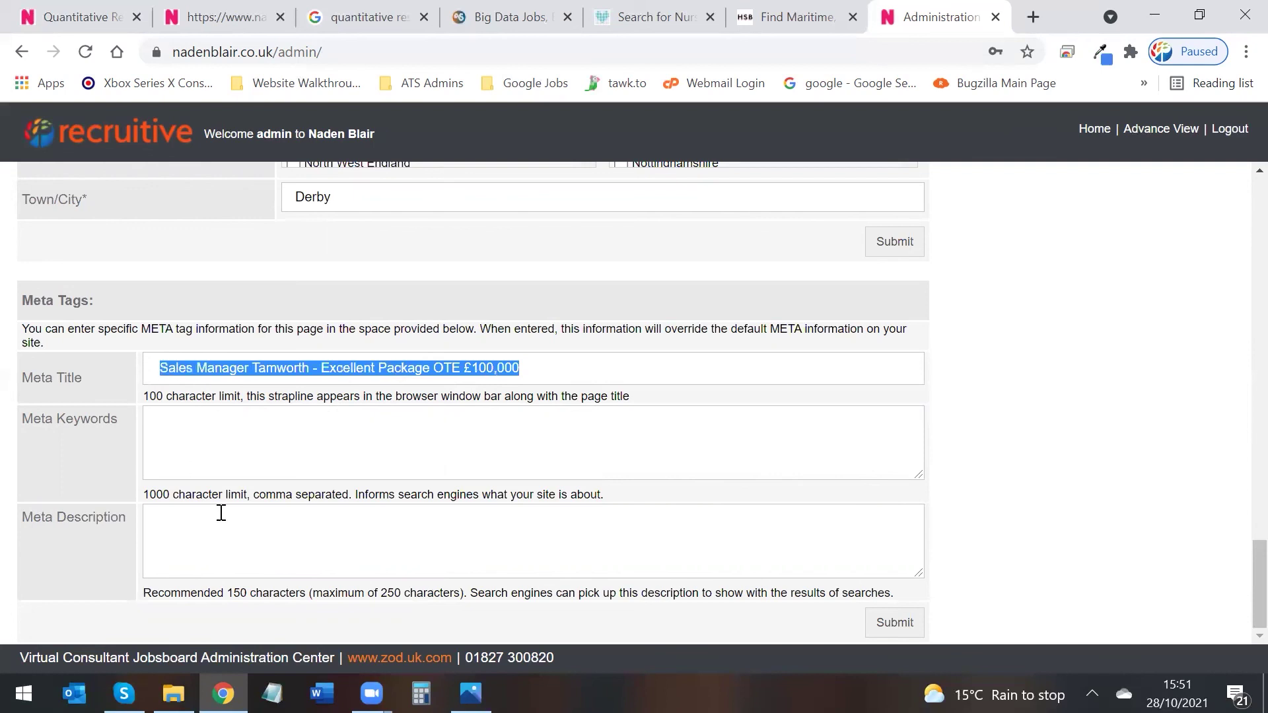
{"action": "left_click", "coordinate": [221, 522]}
{"action": "key", "text": "ctrl+v"}
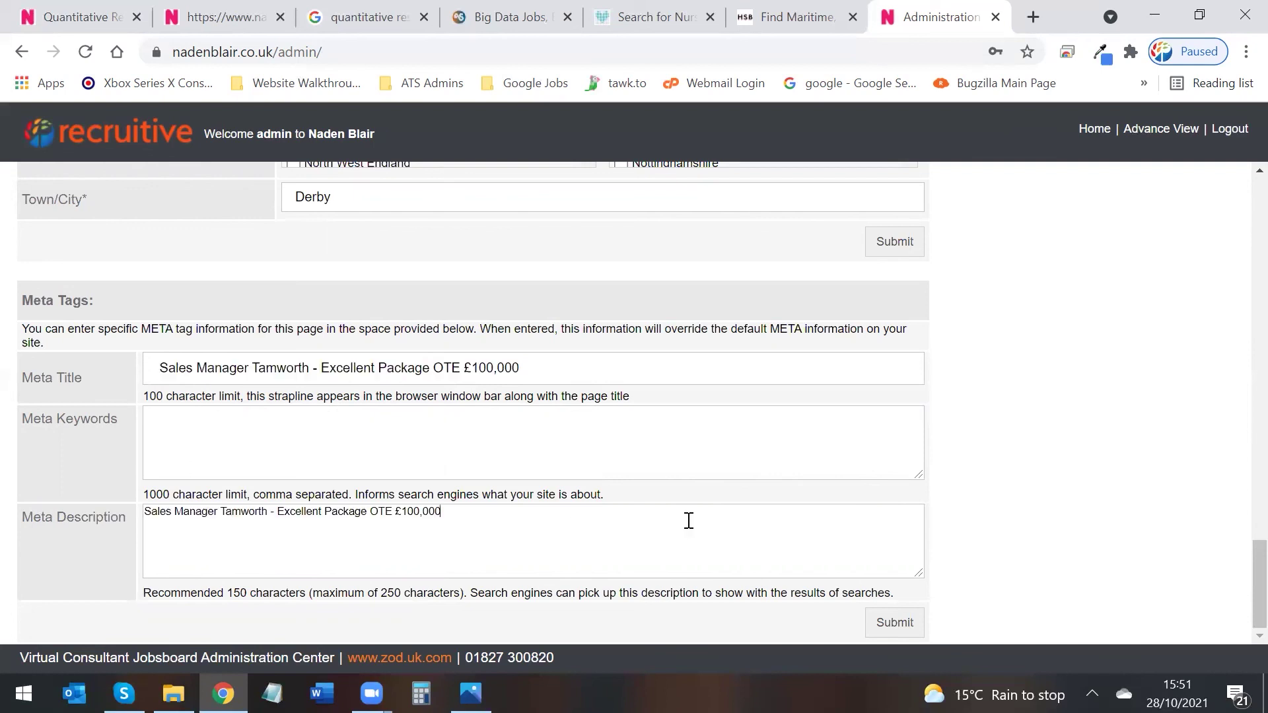